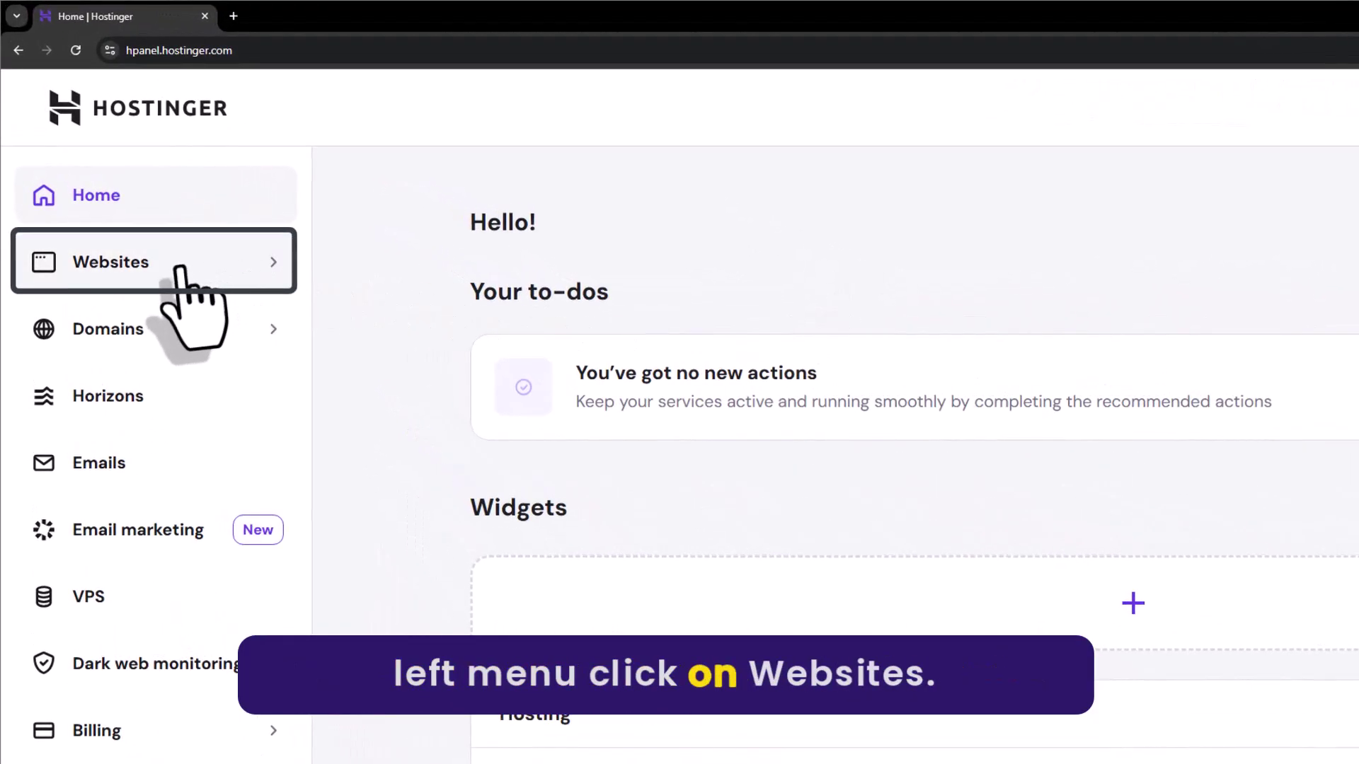
# Step: From the Websites list, open the thos builder-preview site in the website editor
pyautogui.click(180, 269)
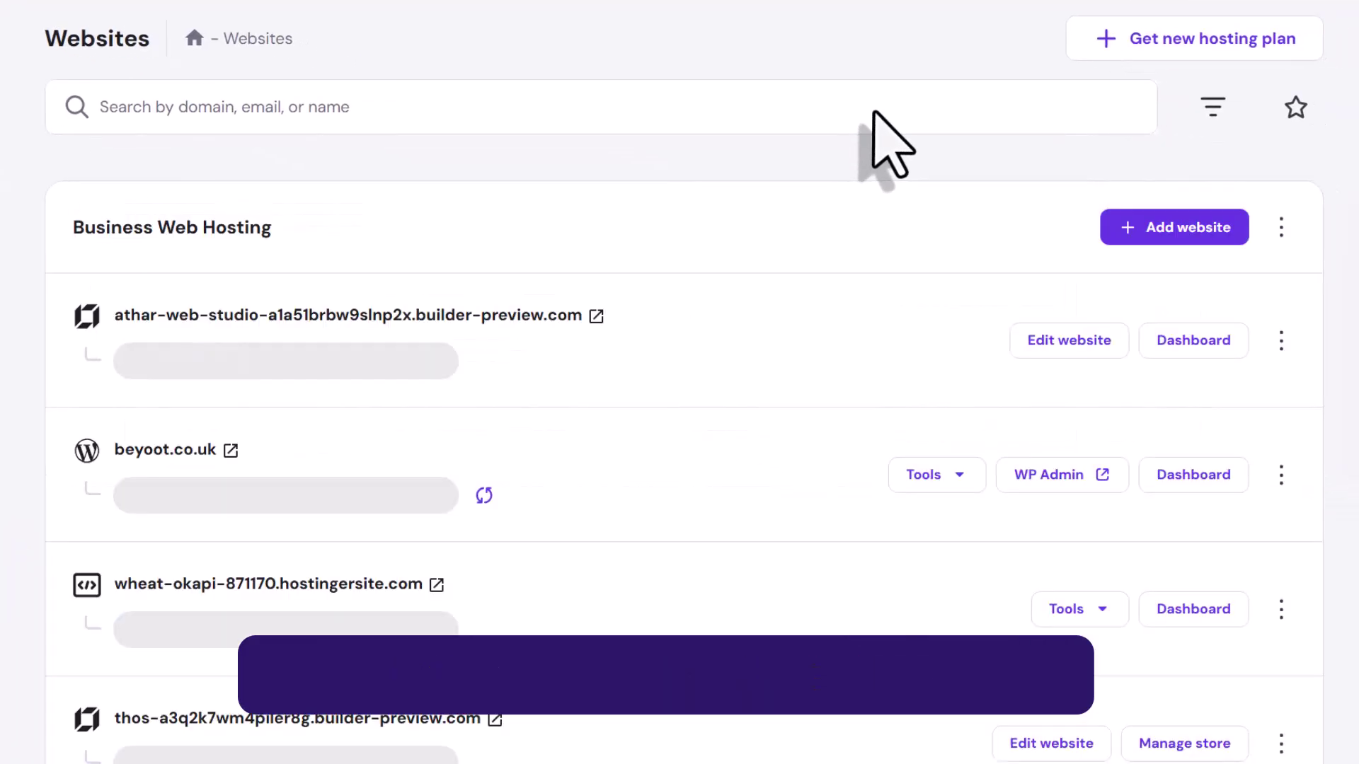
pyautogui.scroll(-3, 884, 141)
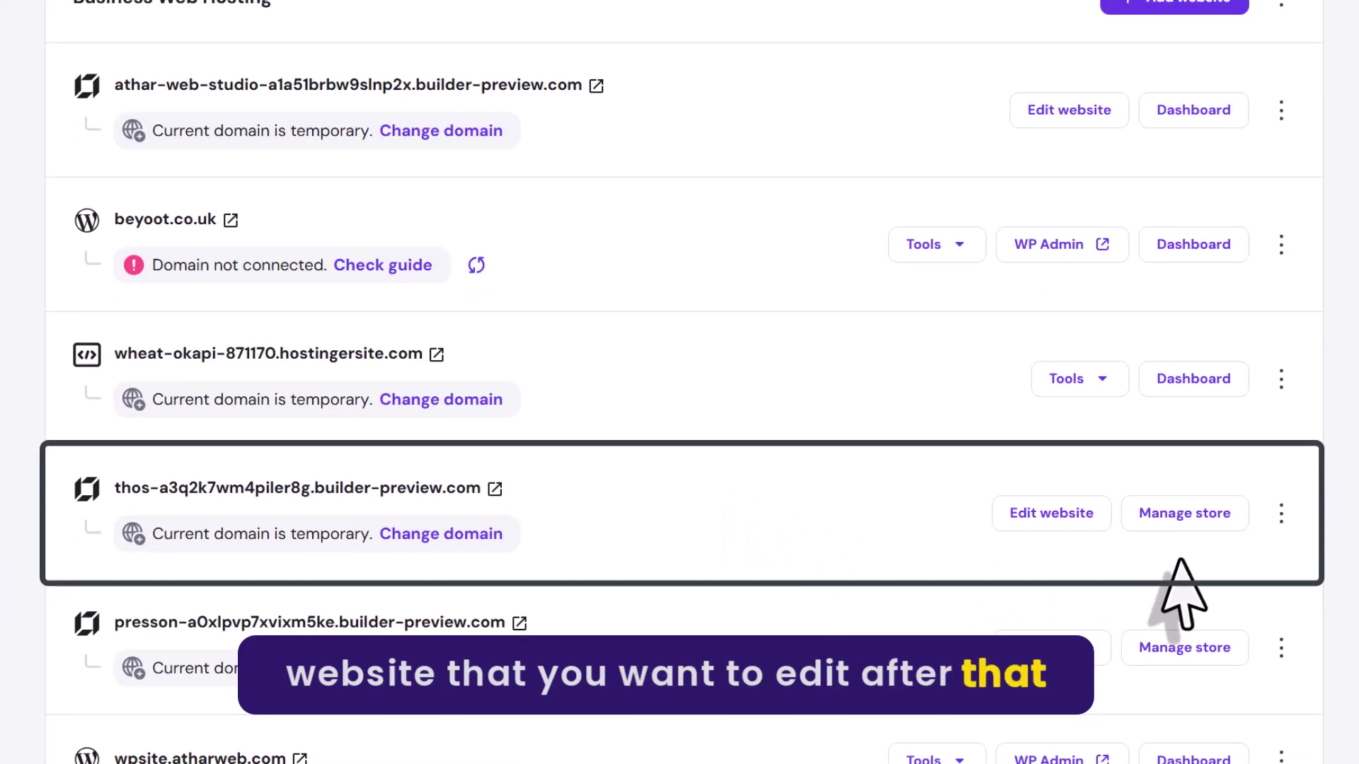
pyautogui.click(1061, 523)
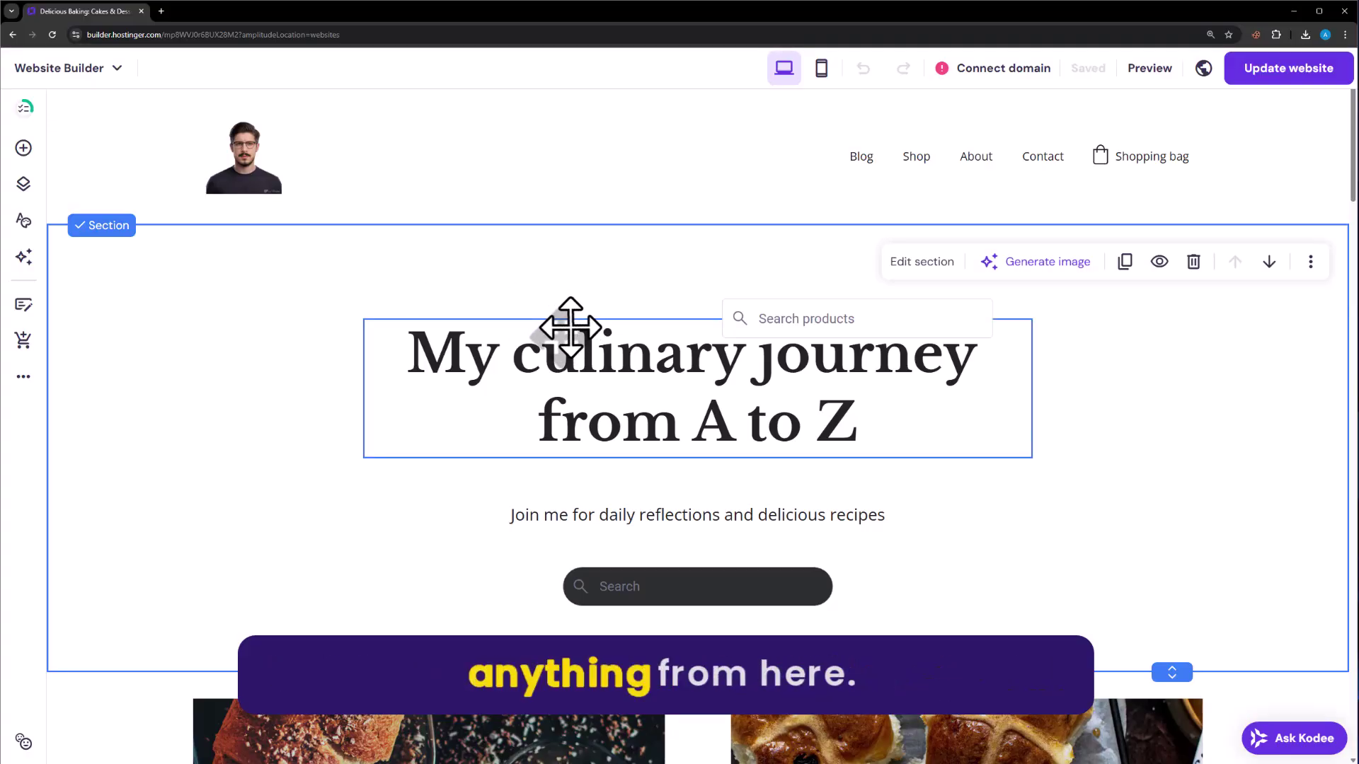
pyautogui.scroll(-14, 570, 327)
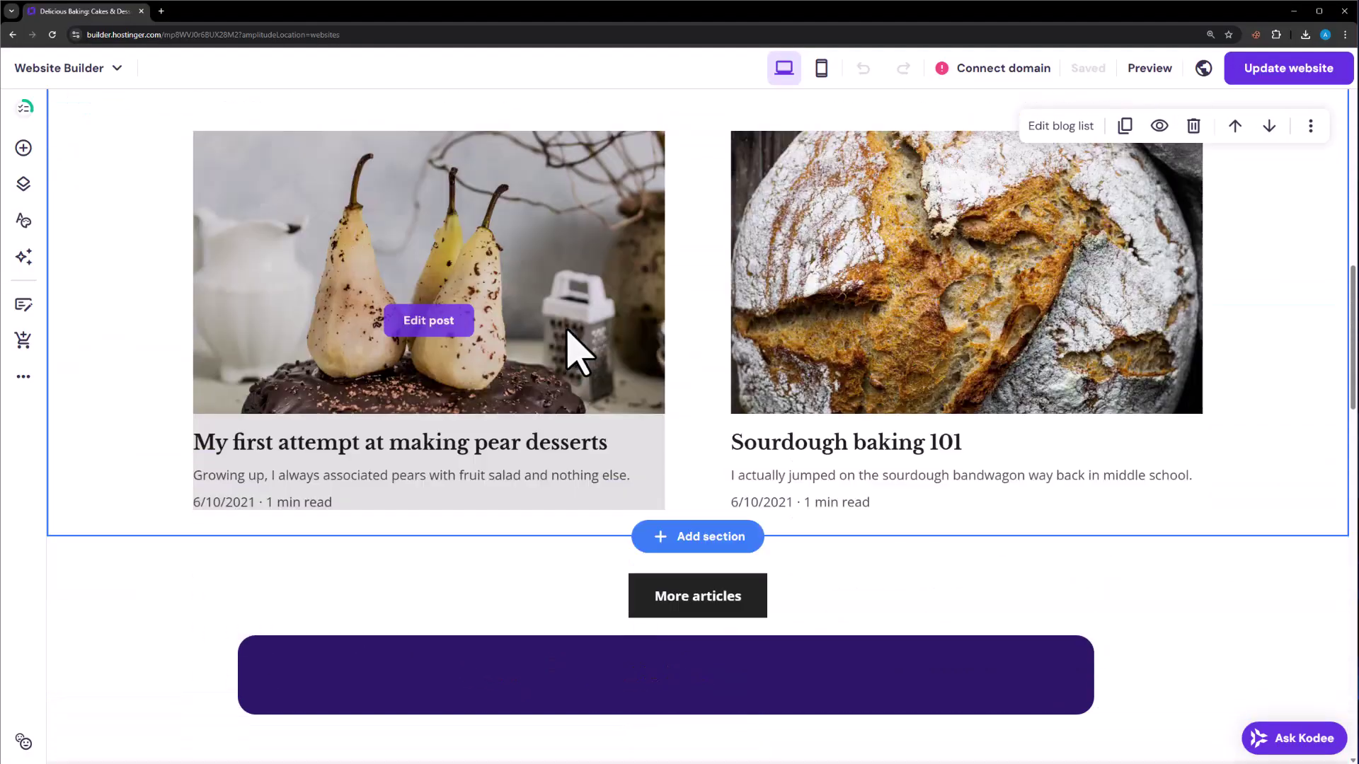
pyautogui.scroll(14, 574, 347)
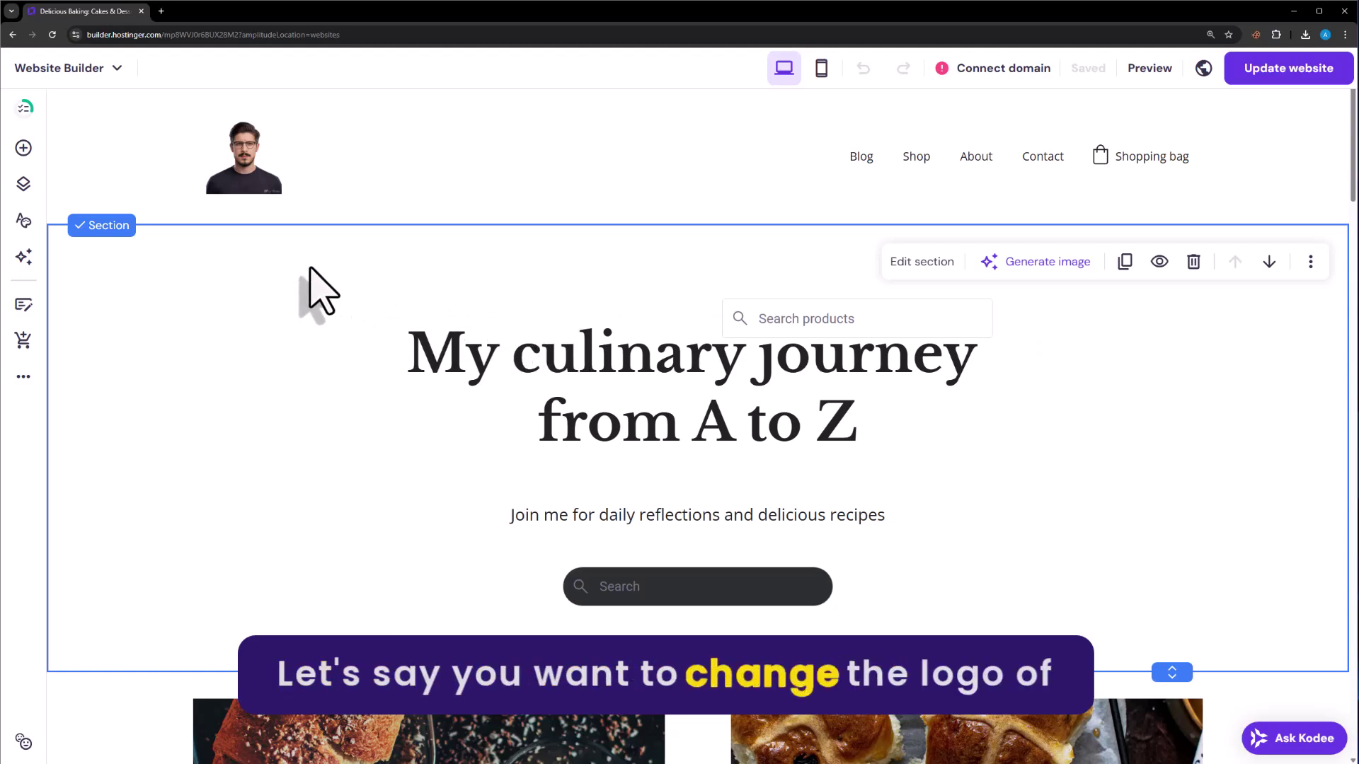
# Step: Start replacing the header logo image, then cancel the upload and keep the current logo
pyautogui.click(273, 167)
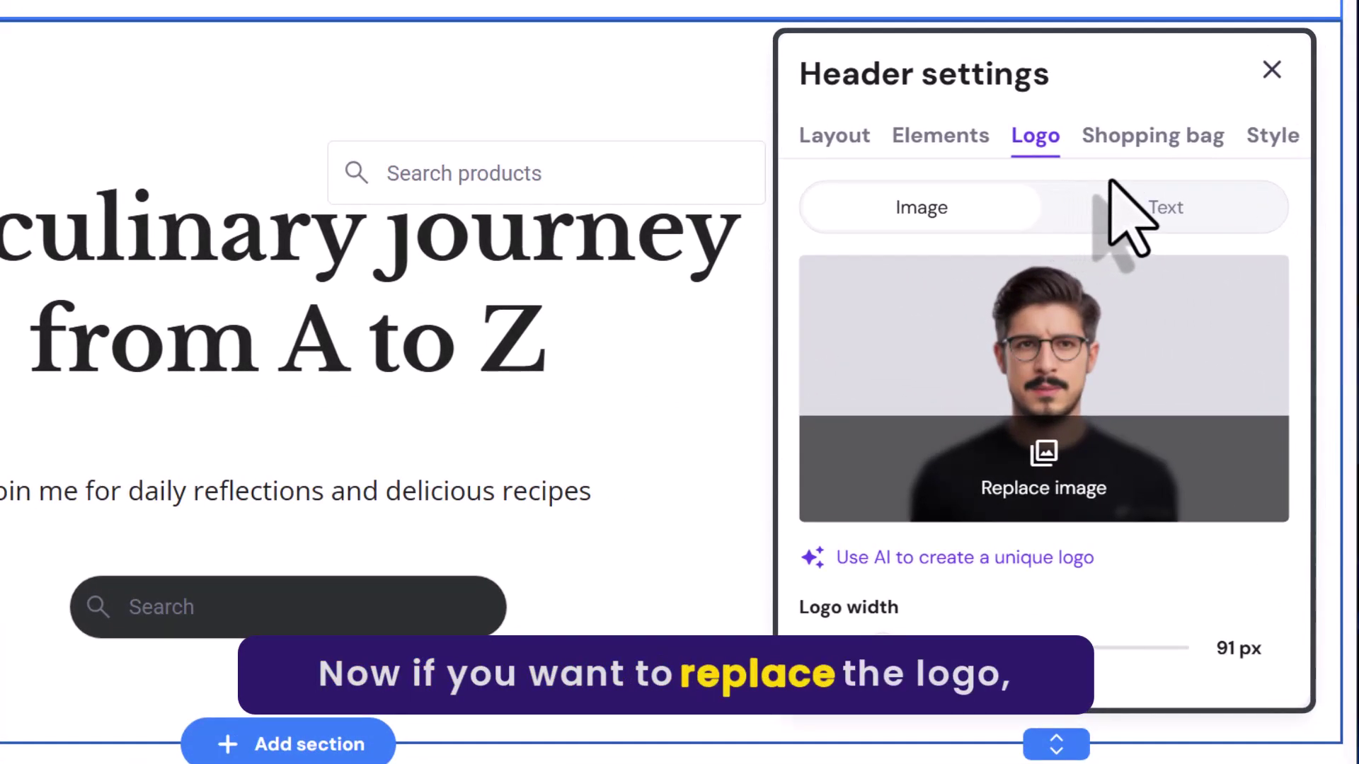
pyautogui.click(1079, 494)
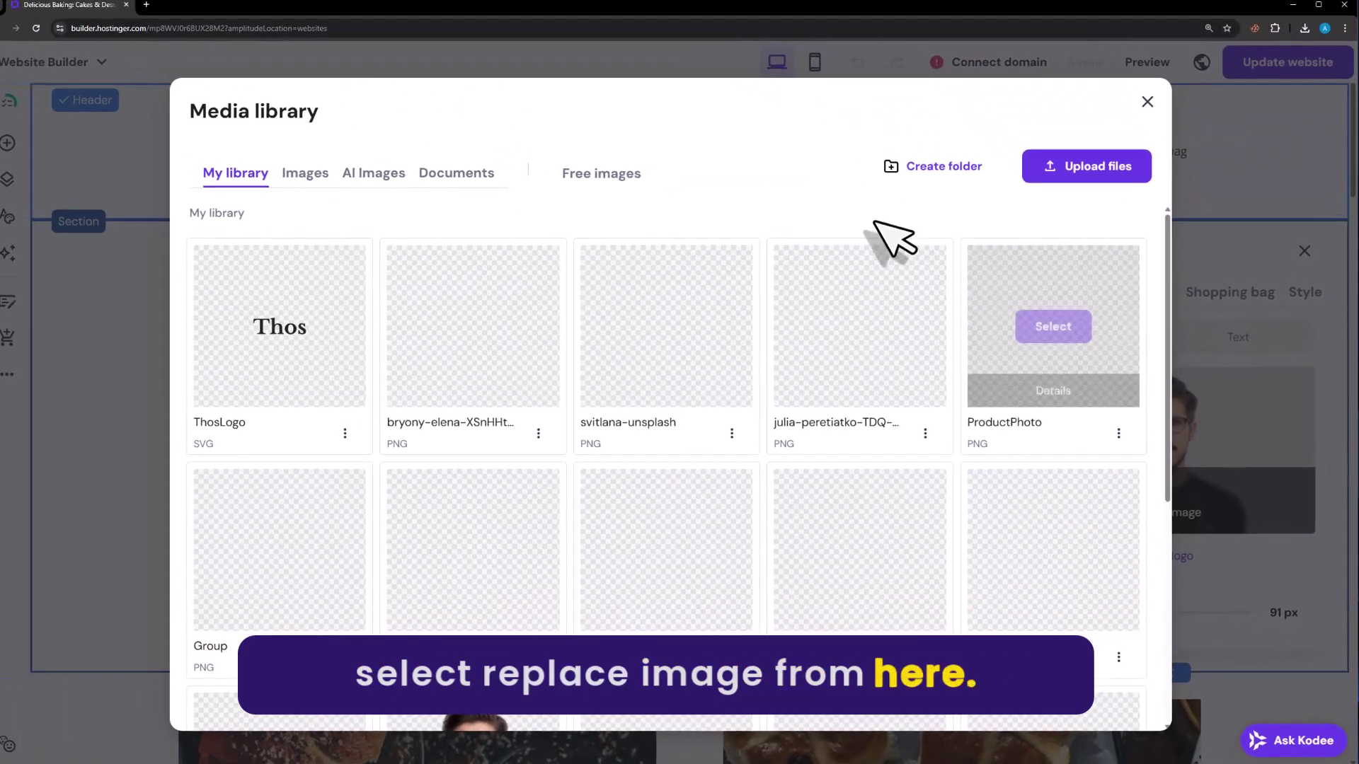
pyautogui.click(1035, 21)
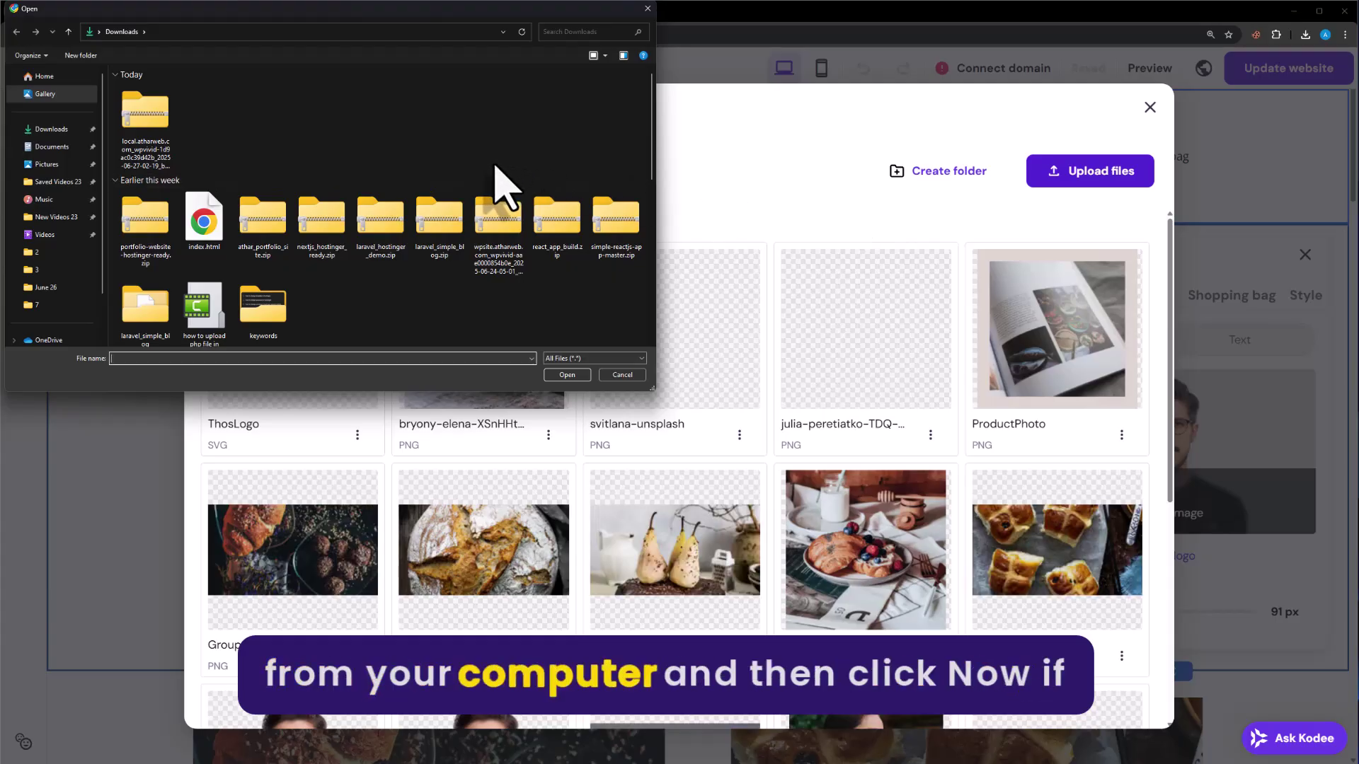
pyautogui.click(621, 375)
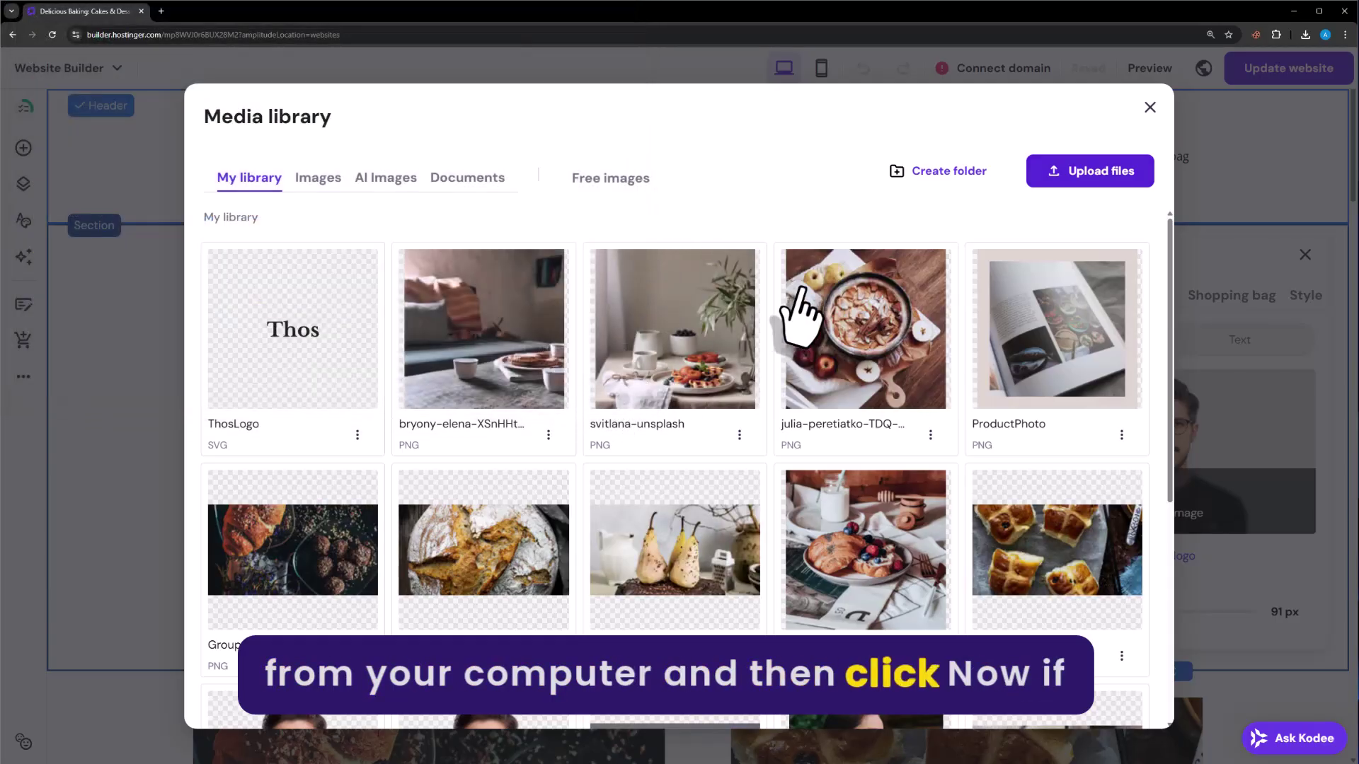
pyautogui.click(1150, 108)
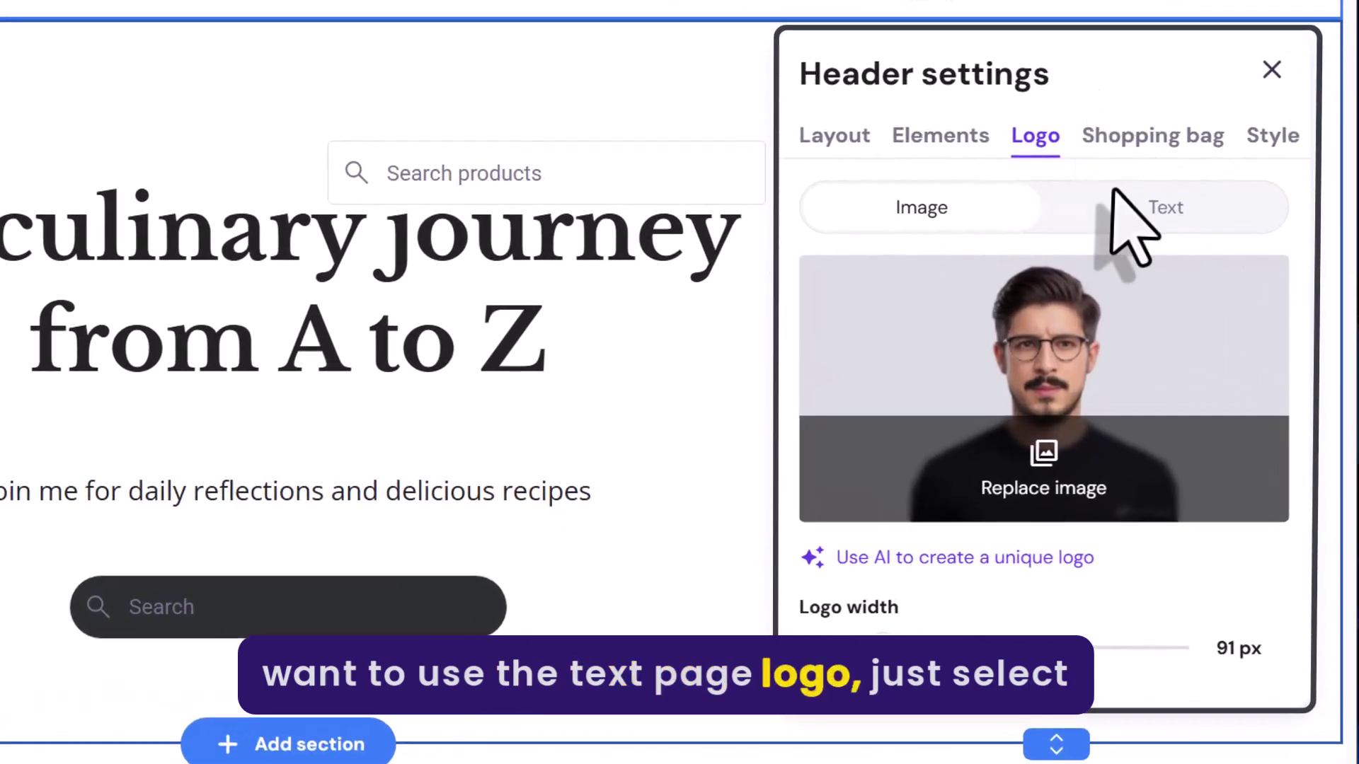
# Step: Try a larger-font text logo, then revert to the image logo at about 92 px width
pyautogui.click(1169, 209)
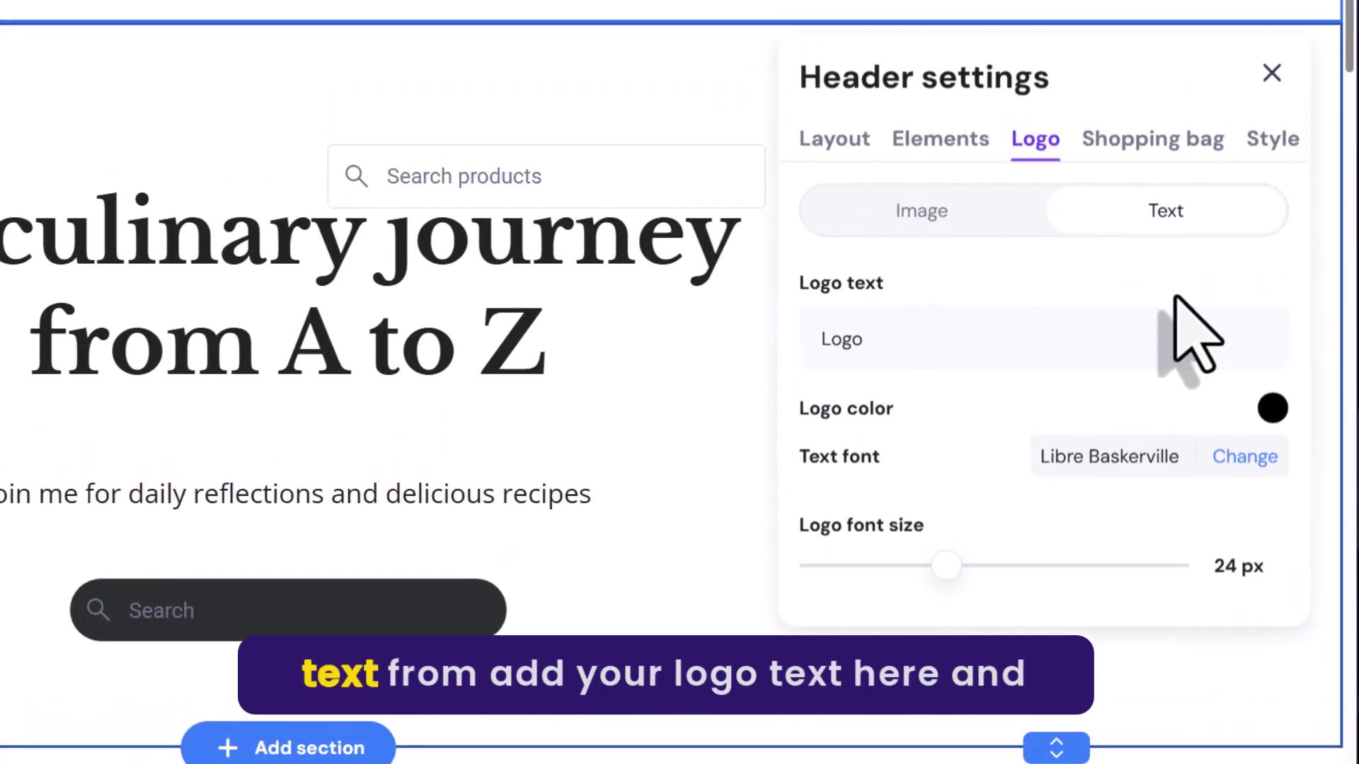
pyautogui.moveTo(903, 345); pyautogui.dragTo(799, 344)
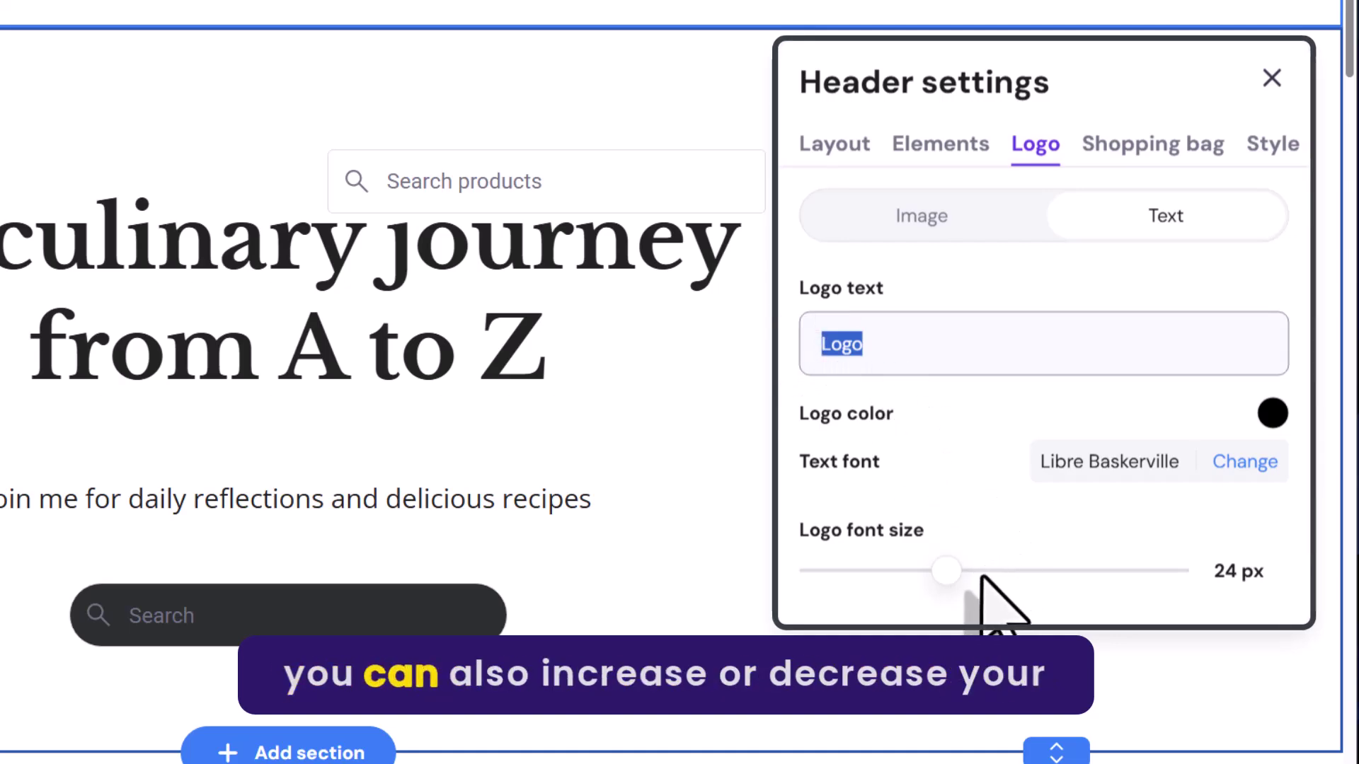
pyautogui.moveTo(950, 580); pyautogui.dragTo(1031, 578)
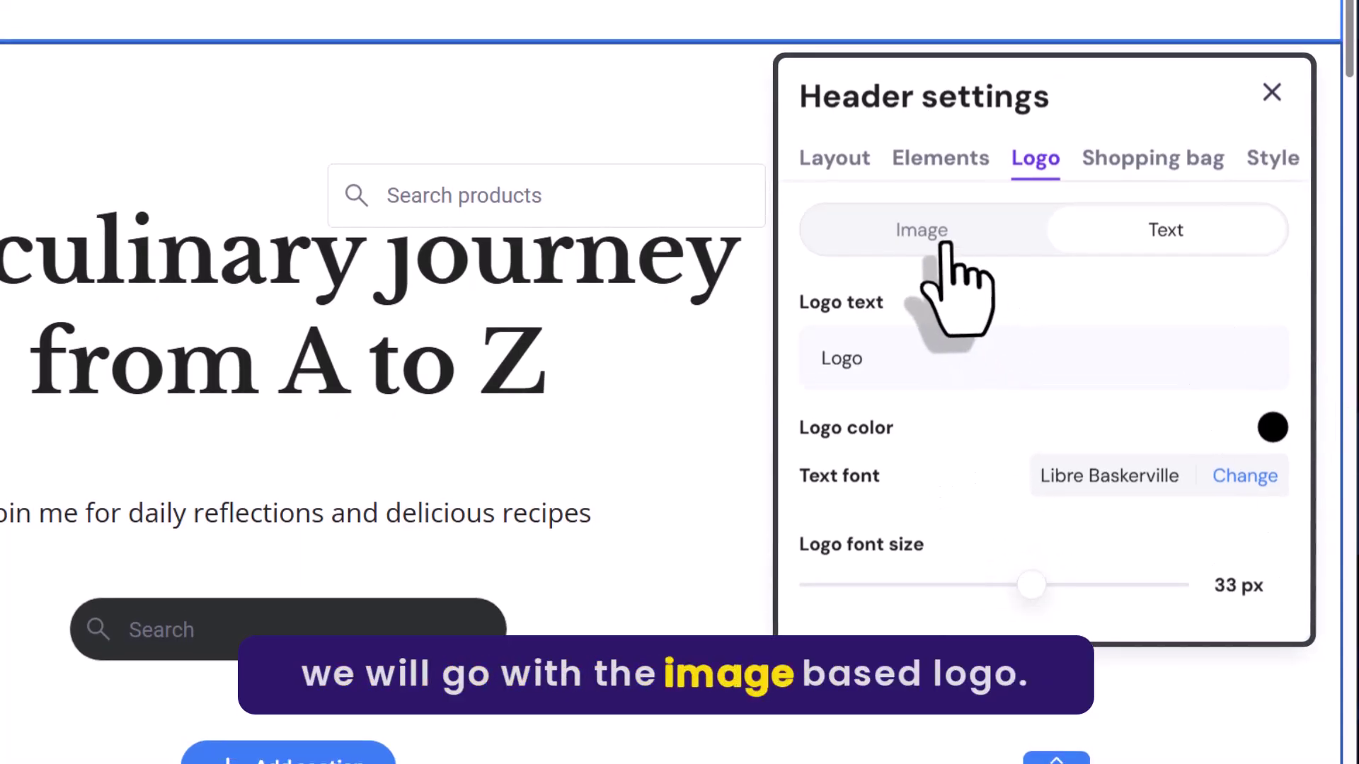
pyautogui.click(947, 237)
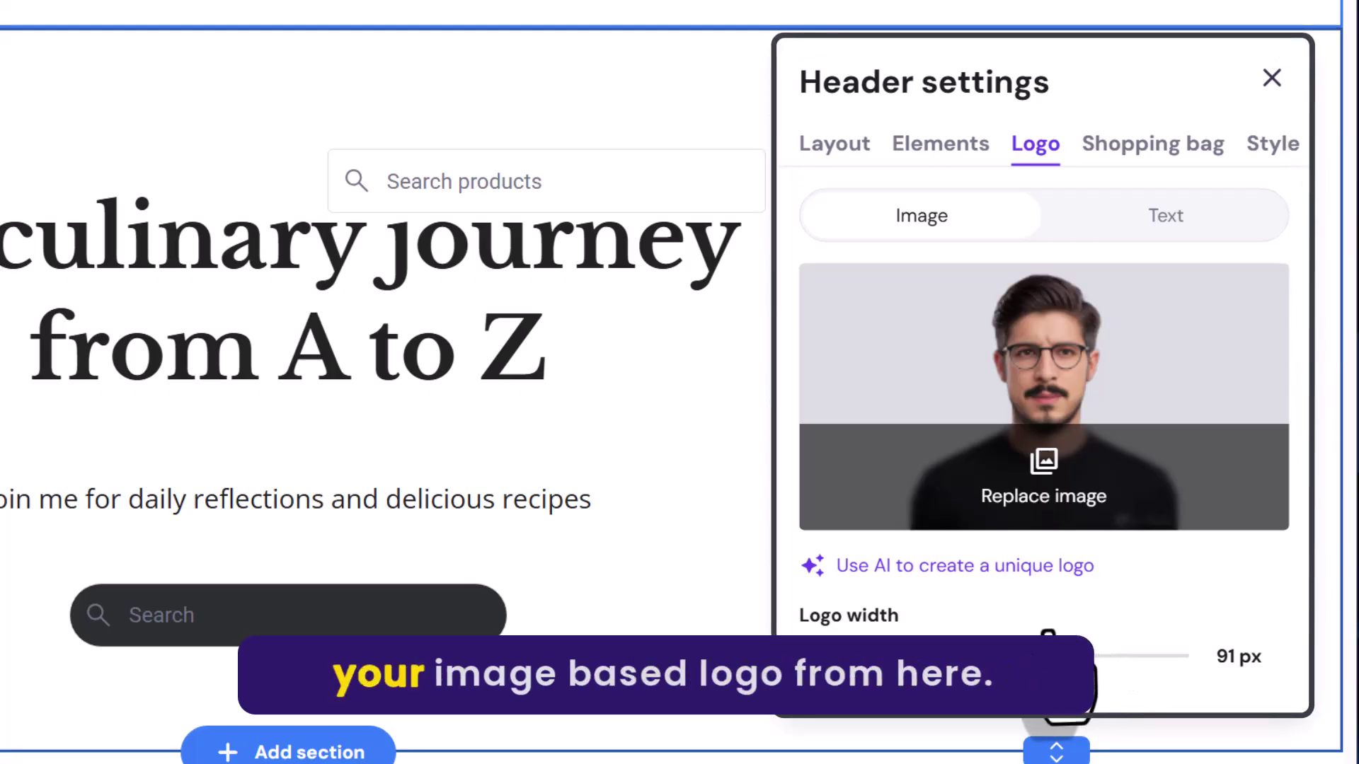
pyautogui.moveTo(885, 632)
pyautogui.mouseDown()
pyautogui.moveTo(898, 632)
pyautogui.moveTo(885, 632)
pyautogui.mouseUp()
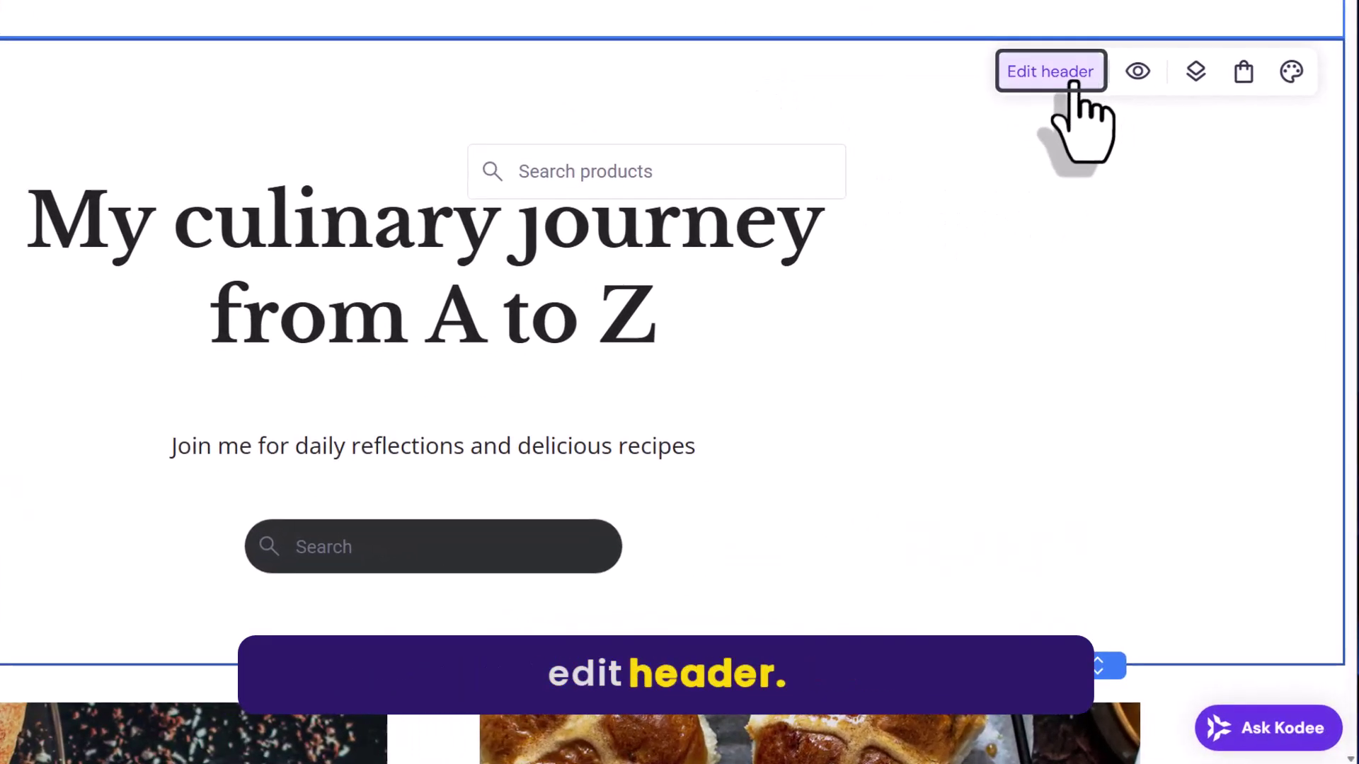
# Step: Choose the header layout with links beside the logo, then view the header Elements options
pyautogui.click(1073, 83)
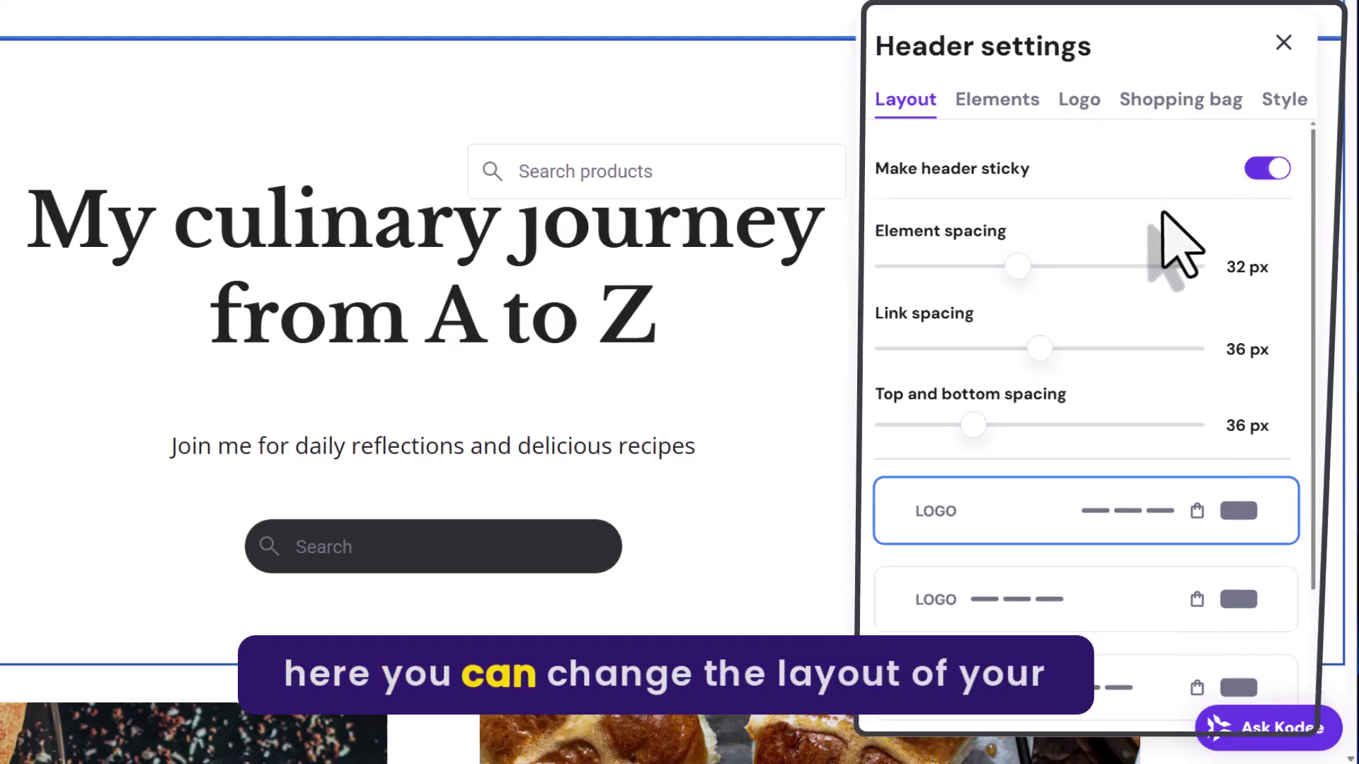
pyautogui.scroll(-3, 1168, 287)
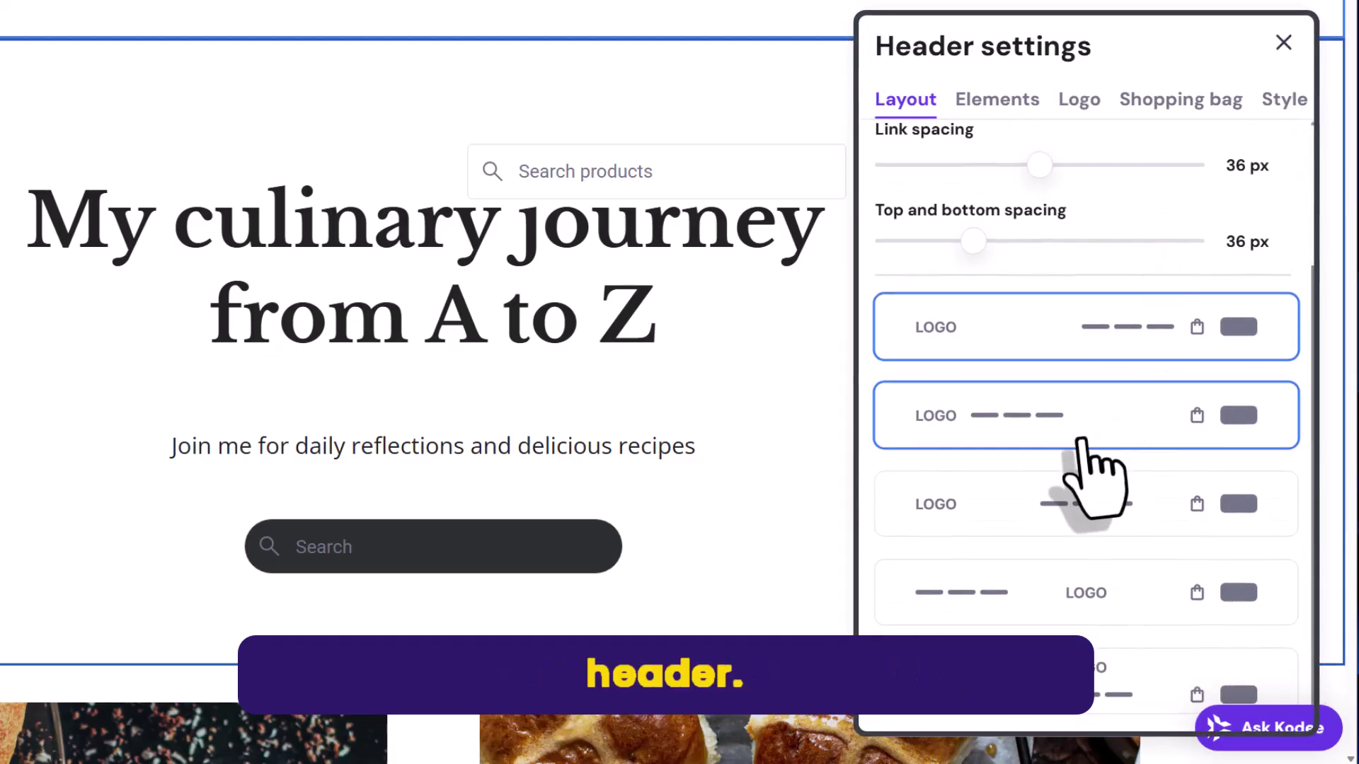
pyautogui.click(1050, 441)
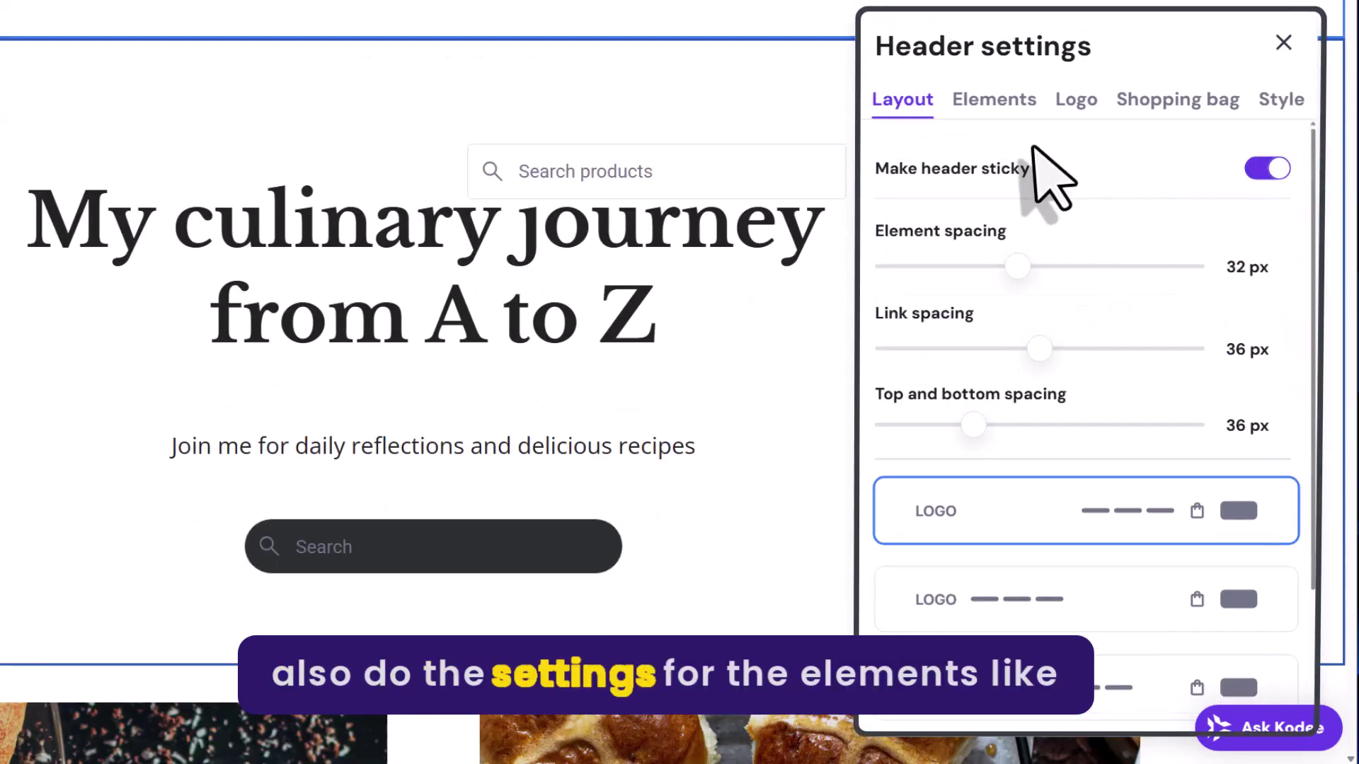
pyautogui.click(998, 106)
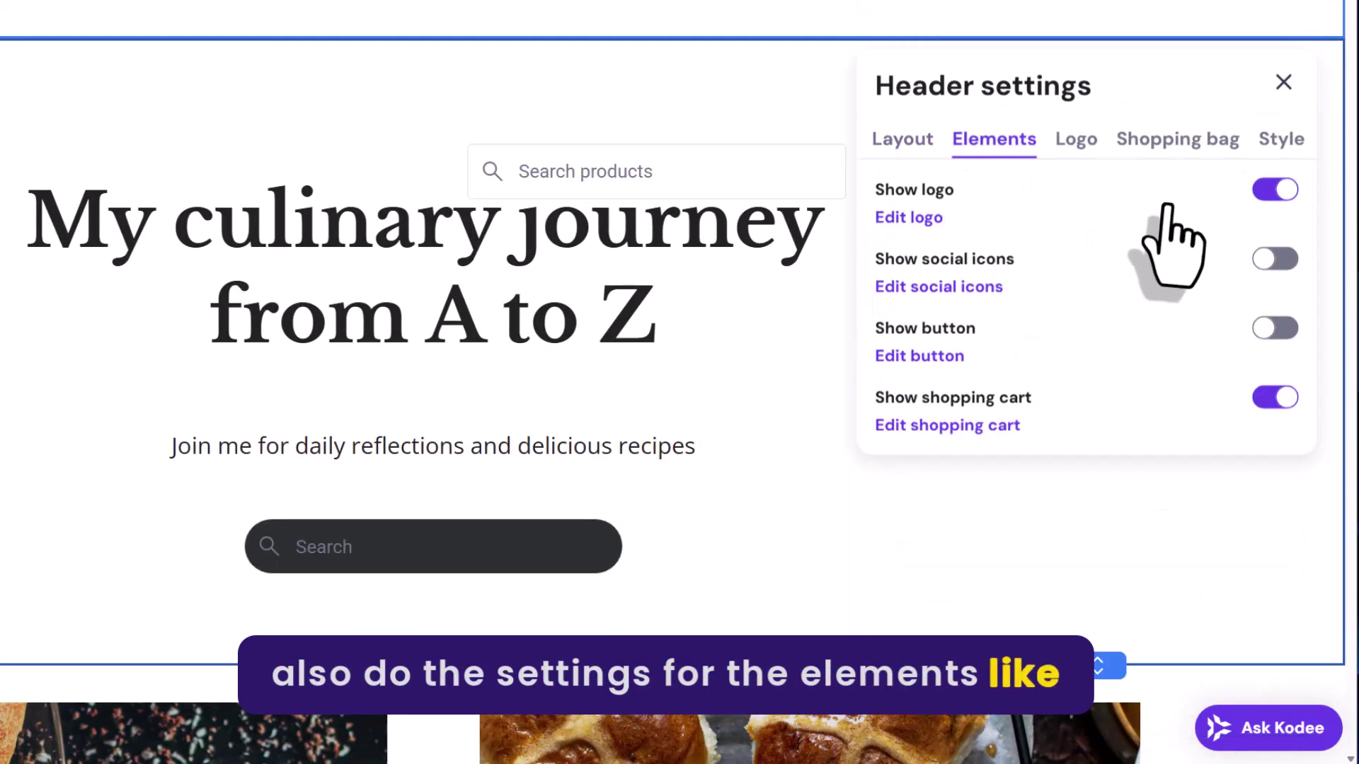
pyautogui.click(1273, 192)
pyautogui.click(1274, 191)
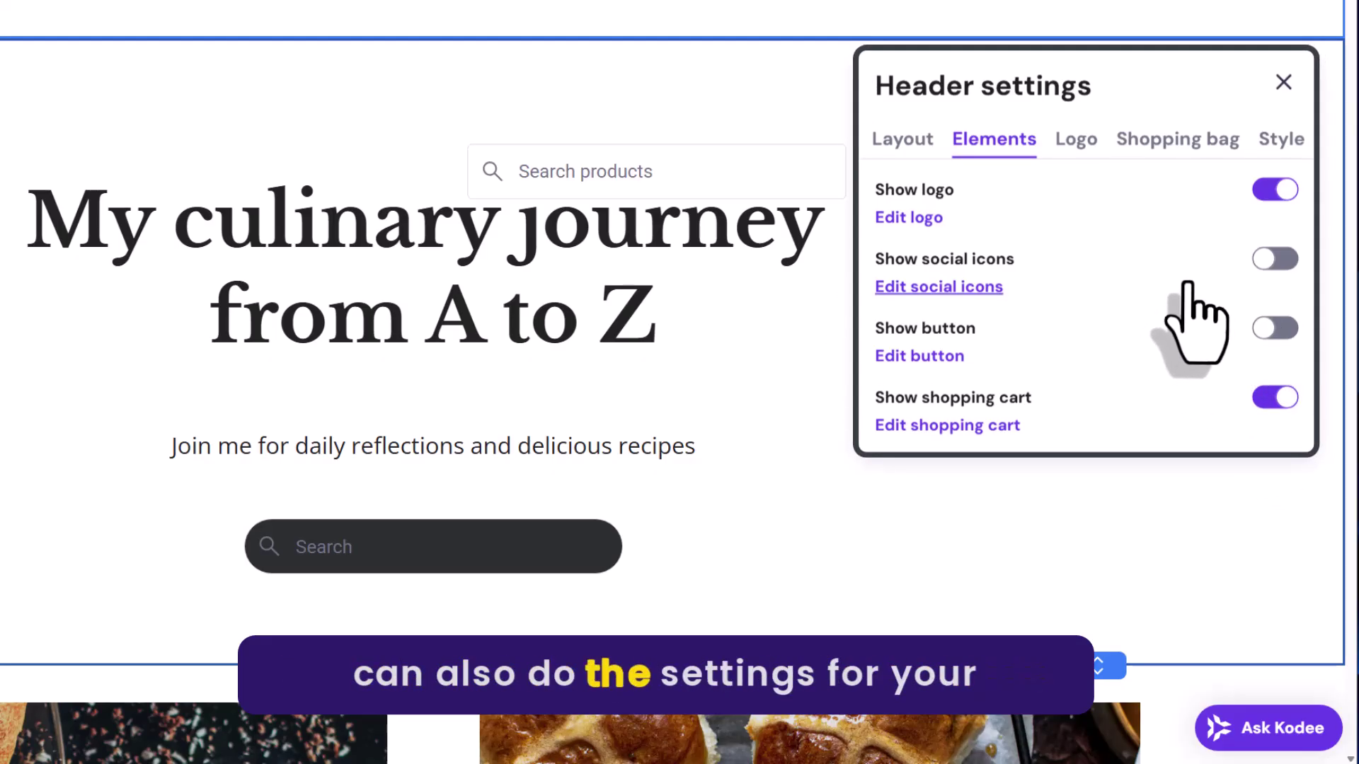
# Step: Rename the shopping bag label to 'Shopping Cart' and set its icon size to Large
pyautogui.click(1189, 145)
pyautogui.click(1033, 241)
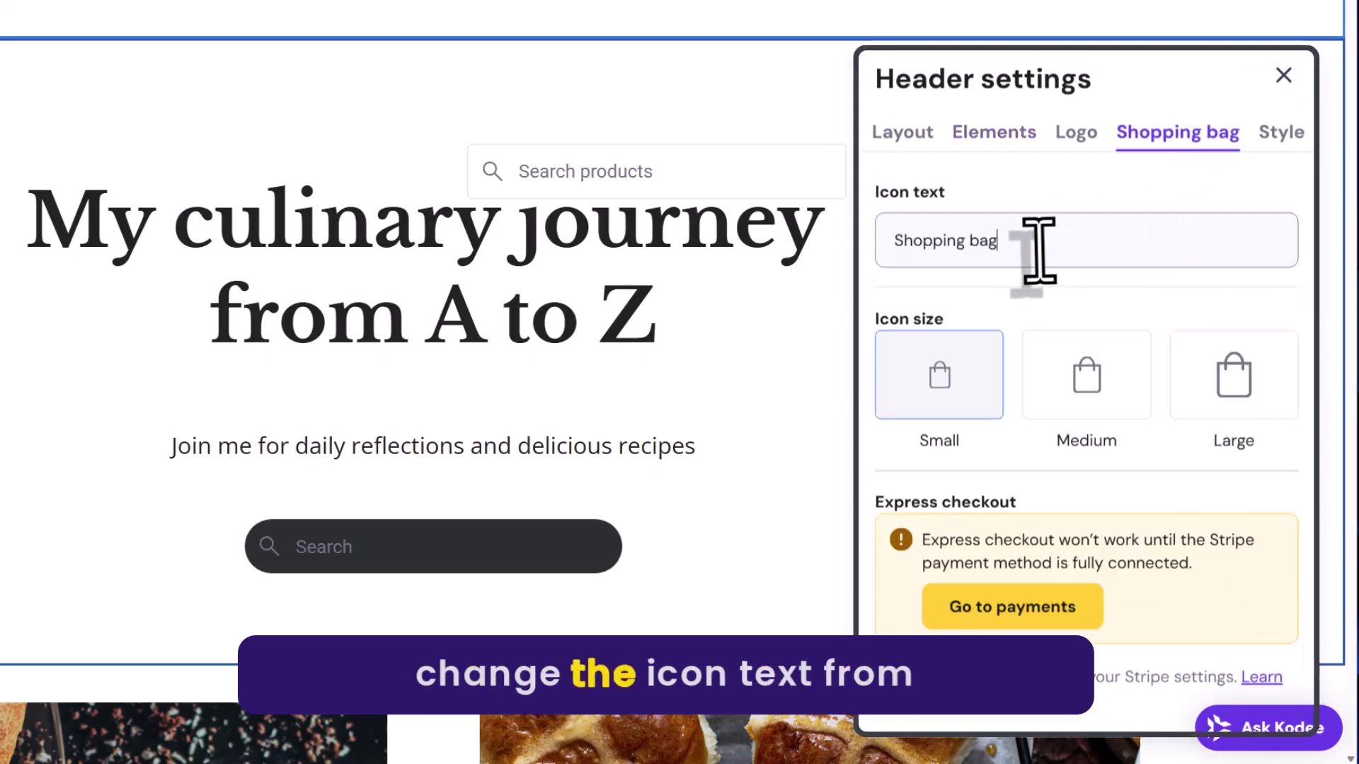
pyautogui.write('Cart')
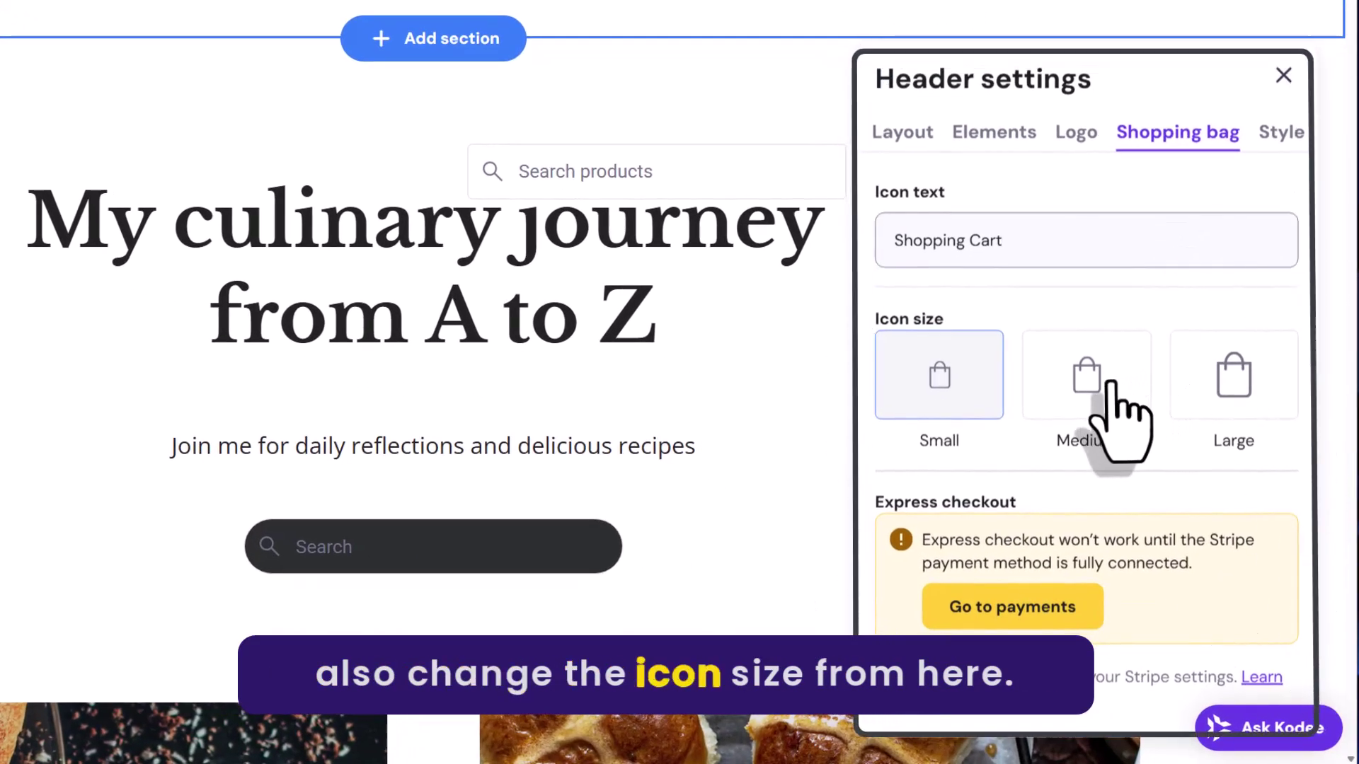
pyautogui.click(1110, 386)
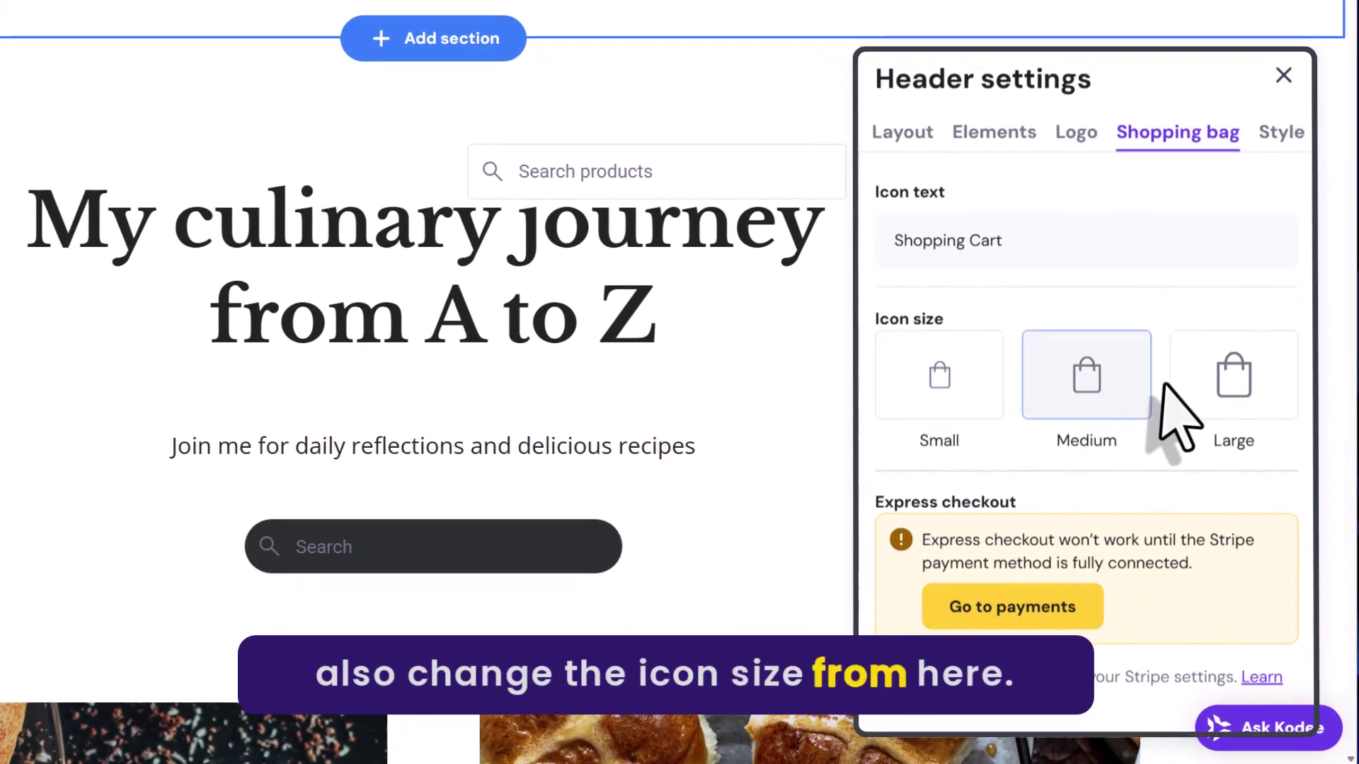
pyautogui.click(1215, 392)
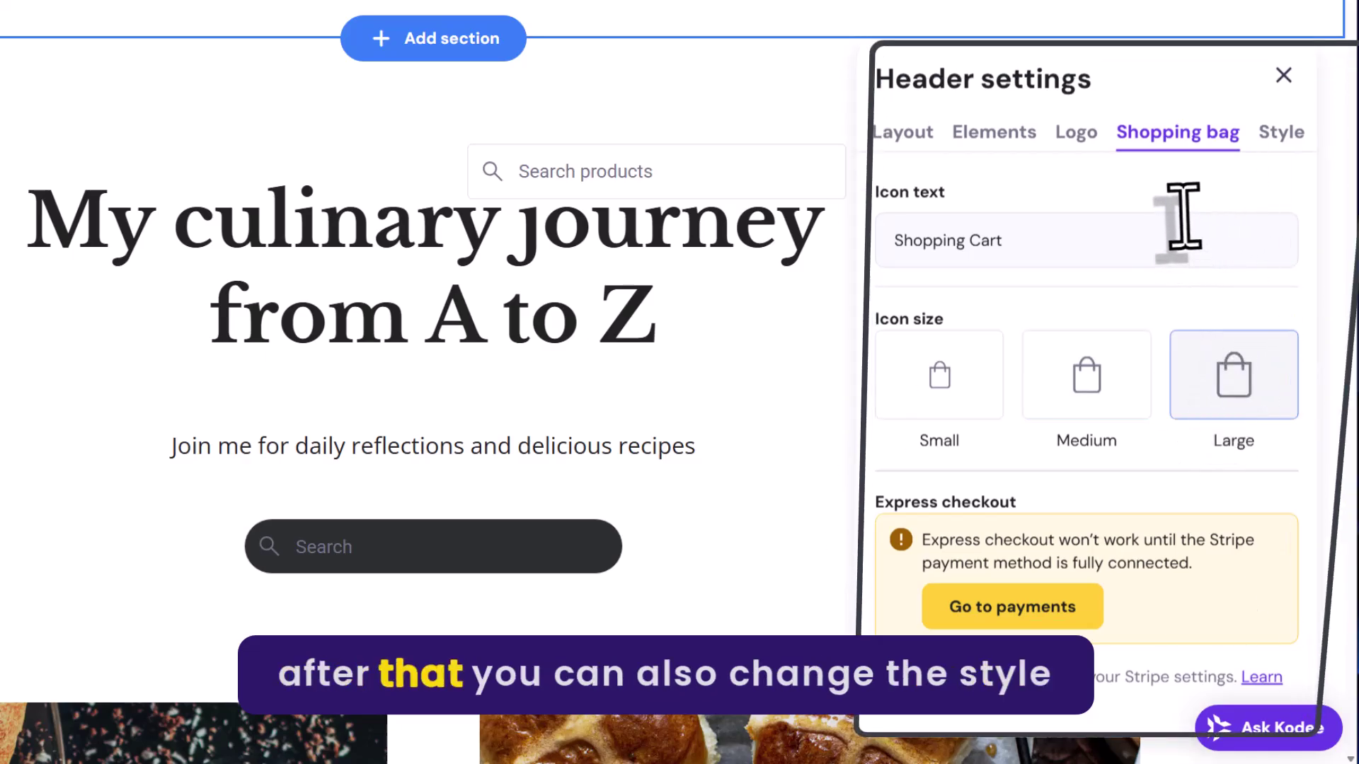
# Step: Review the header Style options (transparent header, Open Sans font) and close header settings
pyautogui.click(1282, 135)
pyautogui.scroll(-4, 1104, 240)
pyautogui.scroll(4, 1033, 265)
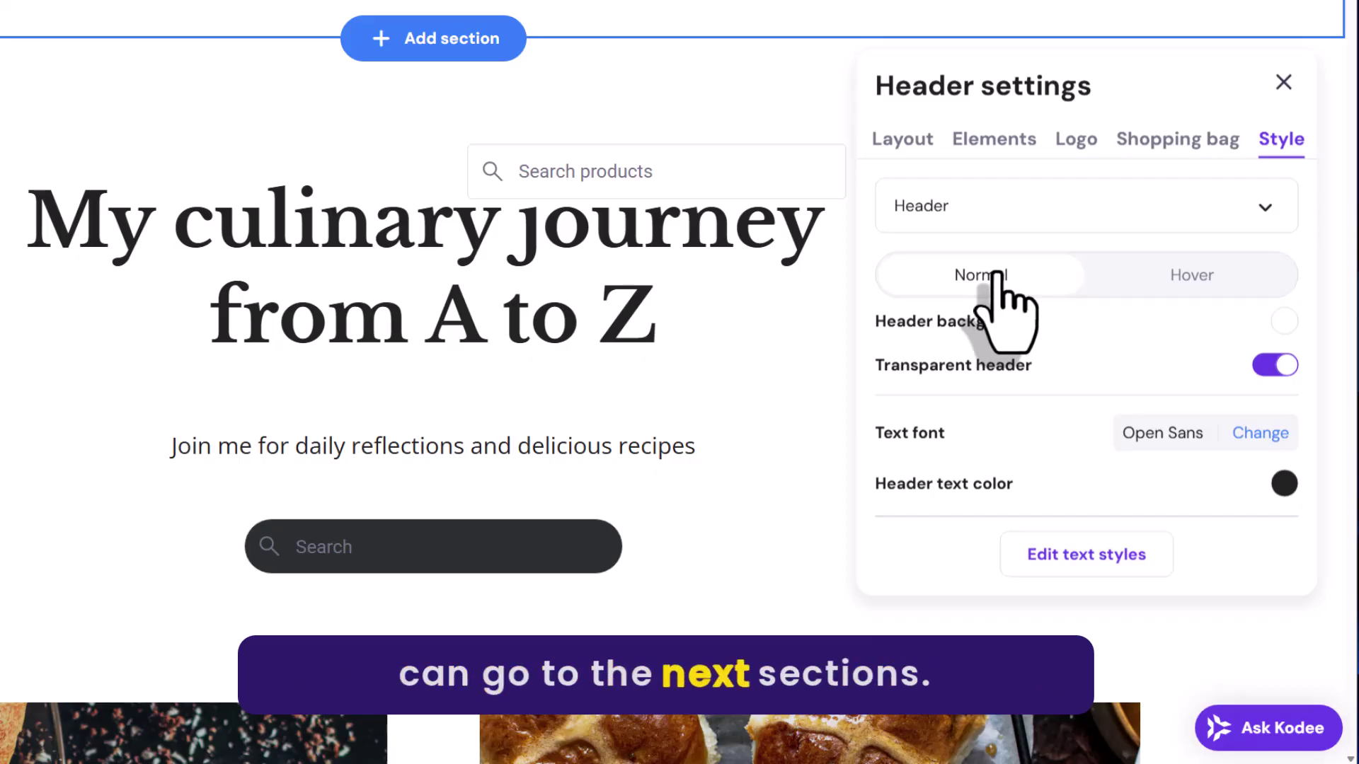
pyautogui.click(717, 192)
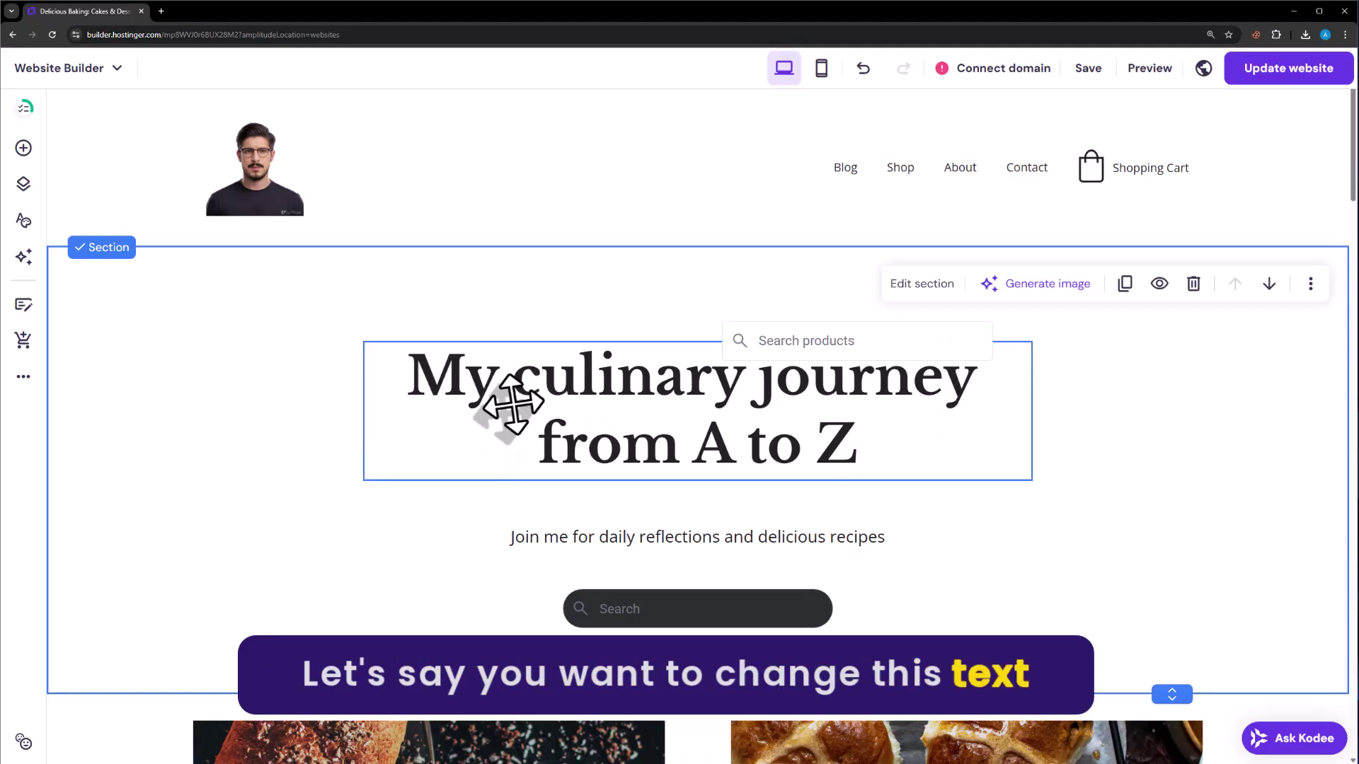
# Step: Delete 'A to Z' from the hero heading, leaving 'My culinary journey from'
pyautogui.click(552, 381)
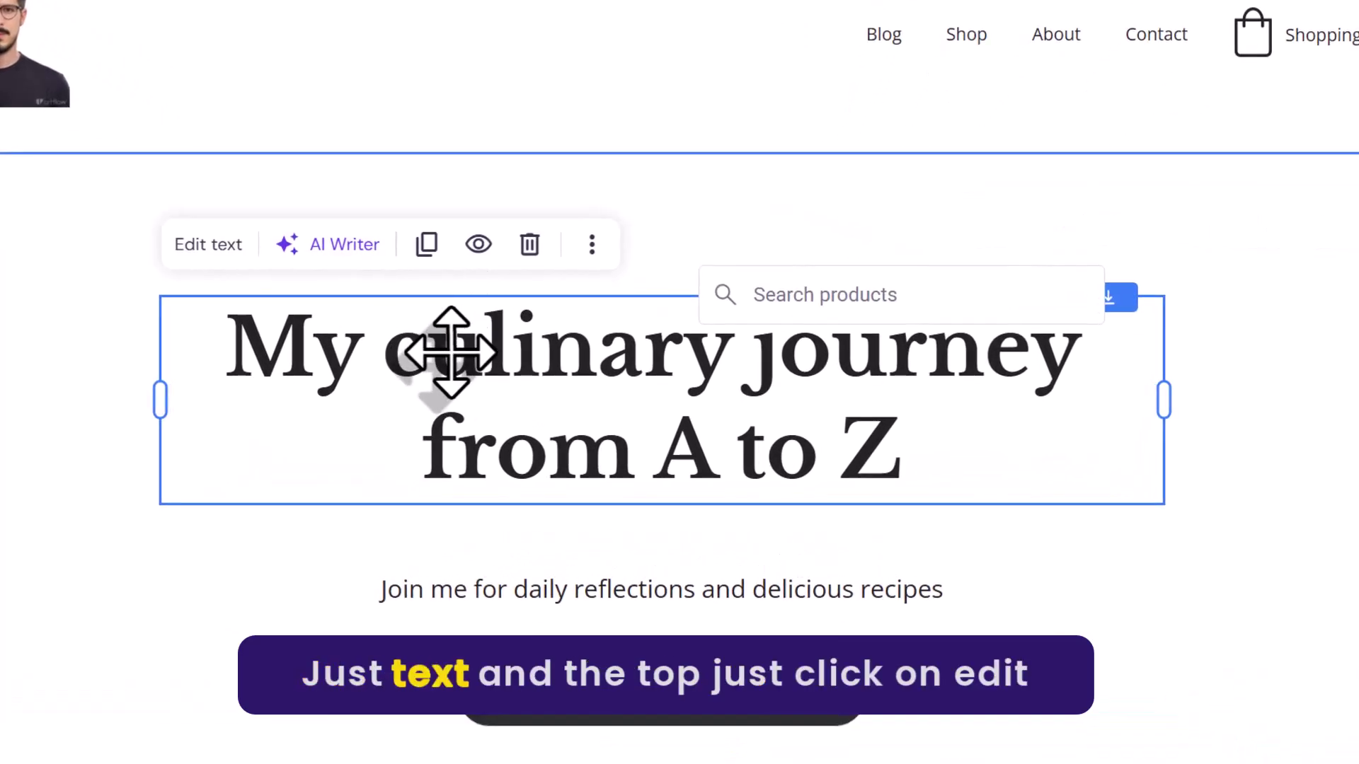
pyautogui.click(209, 248)
pyautogui.press('Escape')
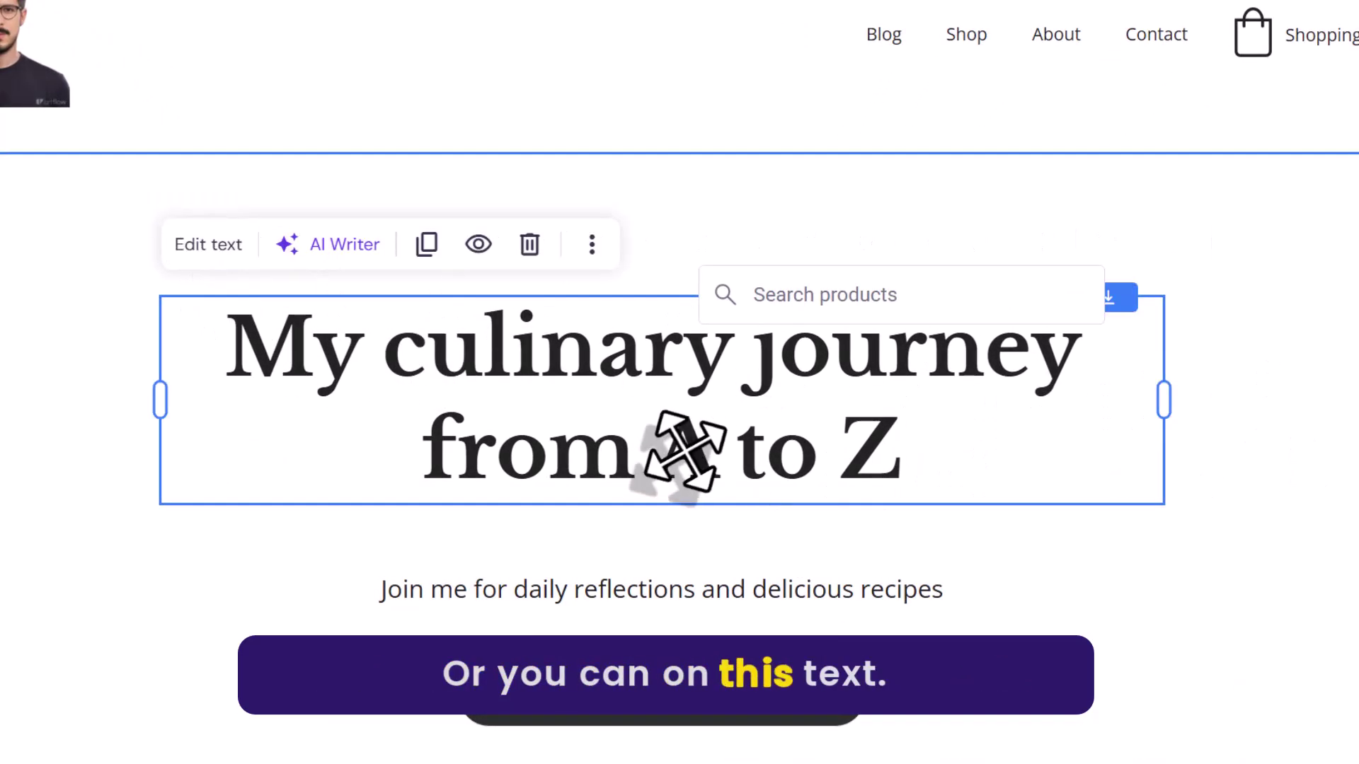
pyautogui.doubleClick(585, 414)
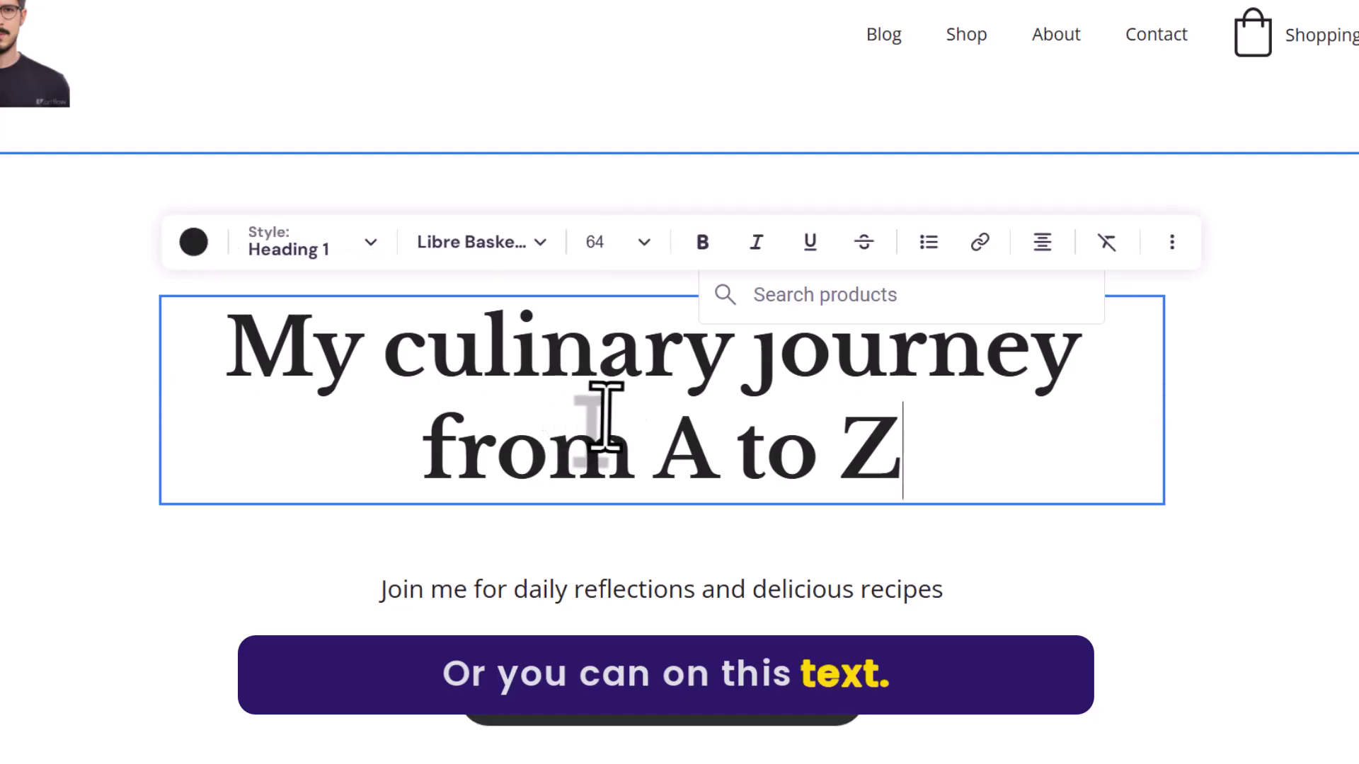
pyautogui.moveTo(929, 430); pyautogui.dragTo(676, 450)
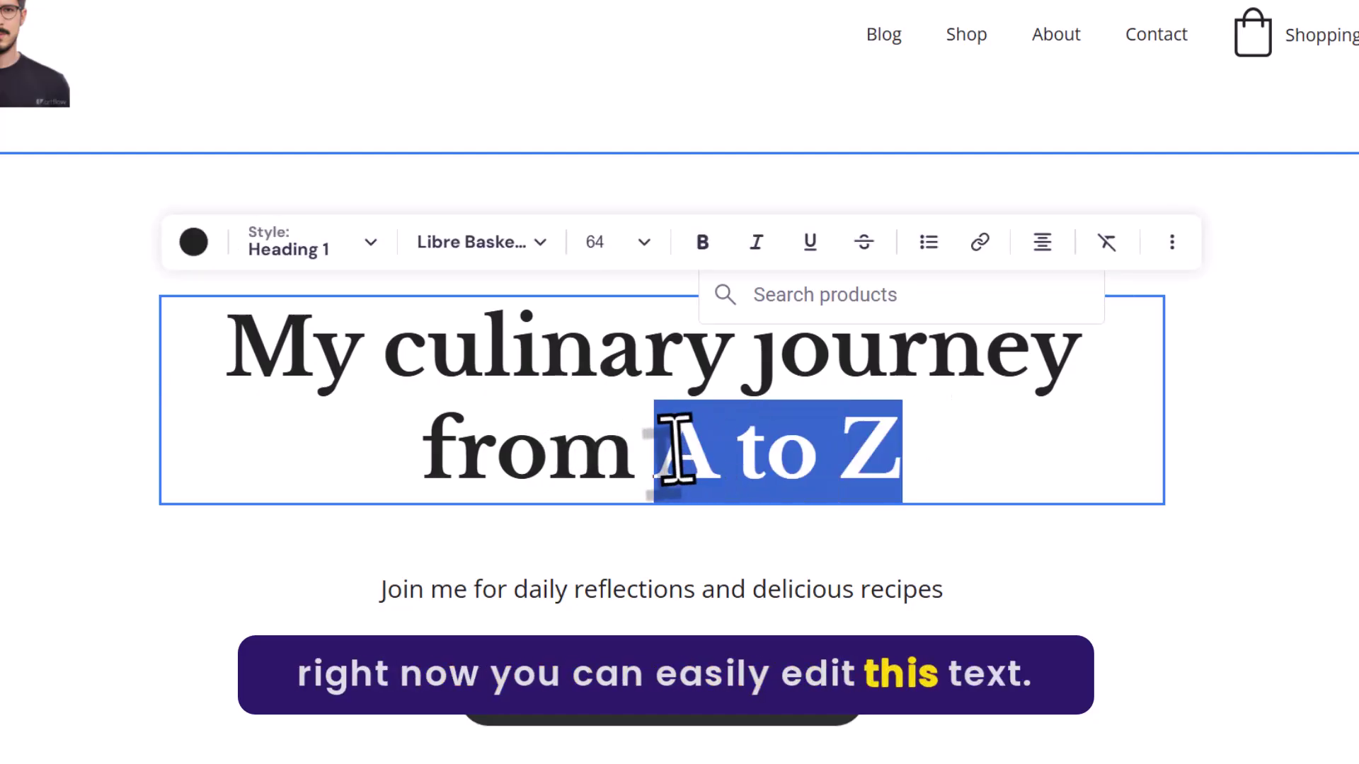
pyautogui.press('BackSpace')
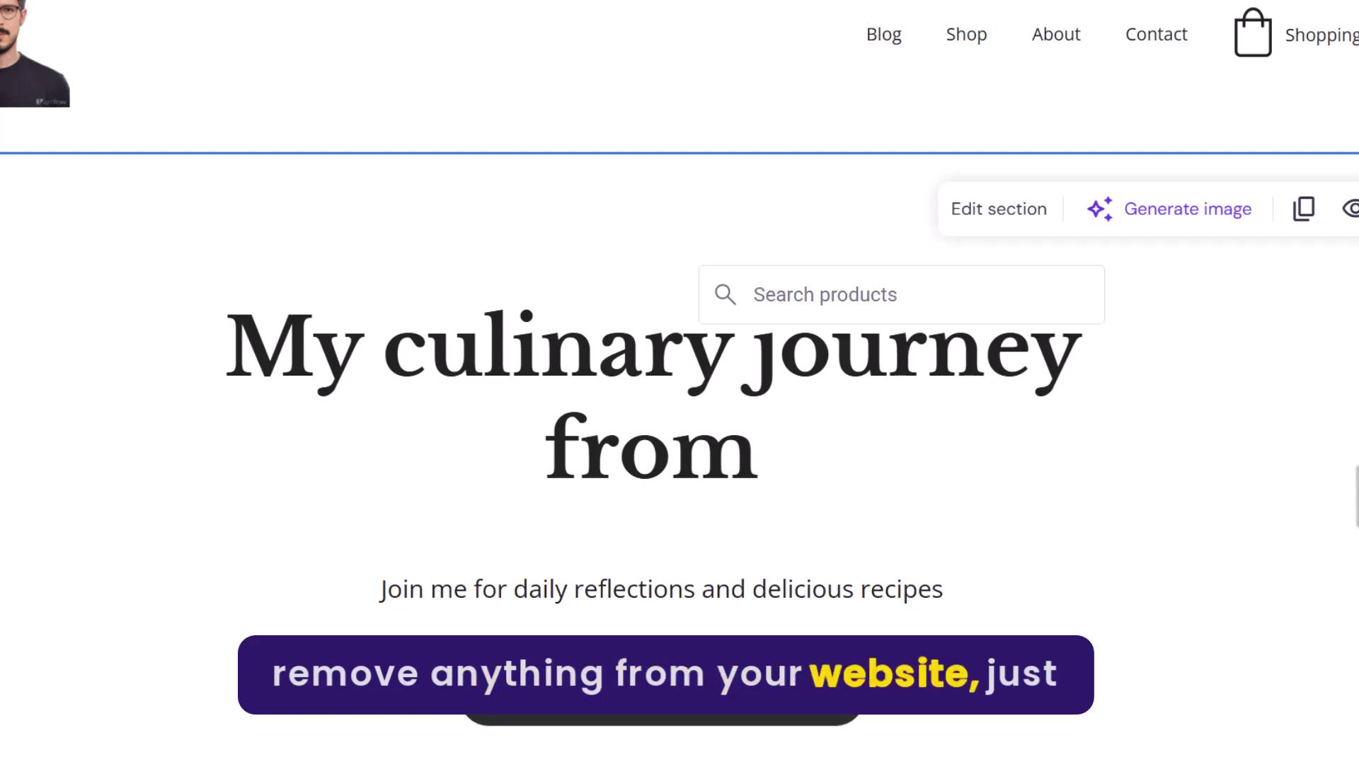
# Step: Remove the Search products box from the hero and shift the subtitle slightly upward
pyautogui.click(904, 289)
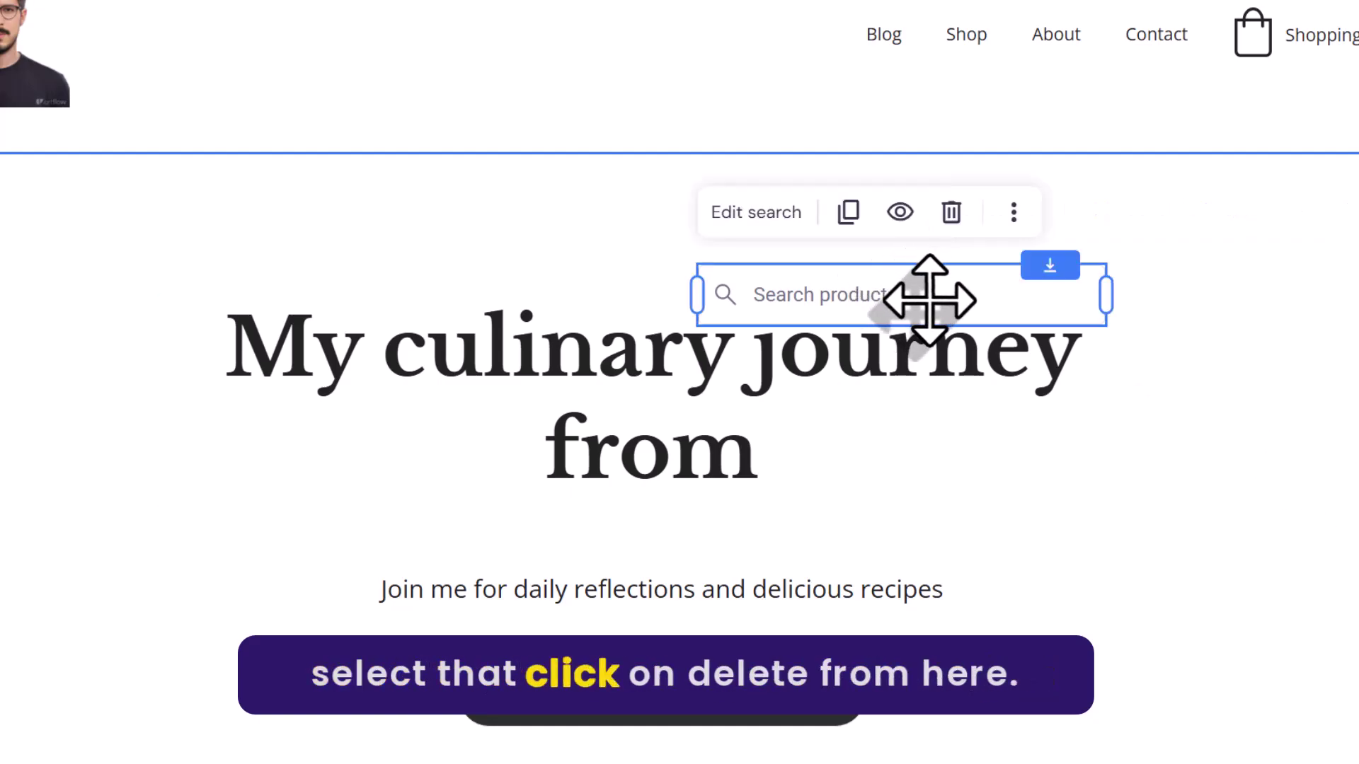
pyautogui.click(951, 212)
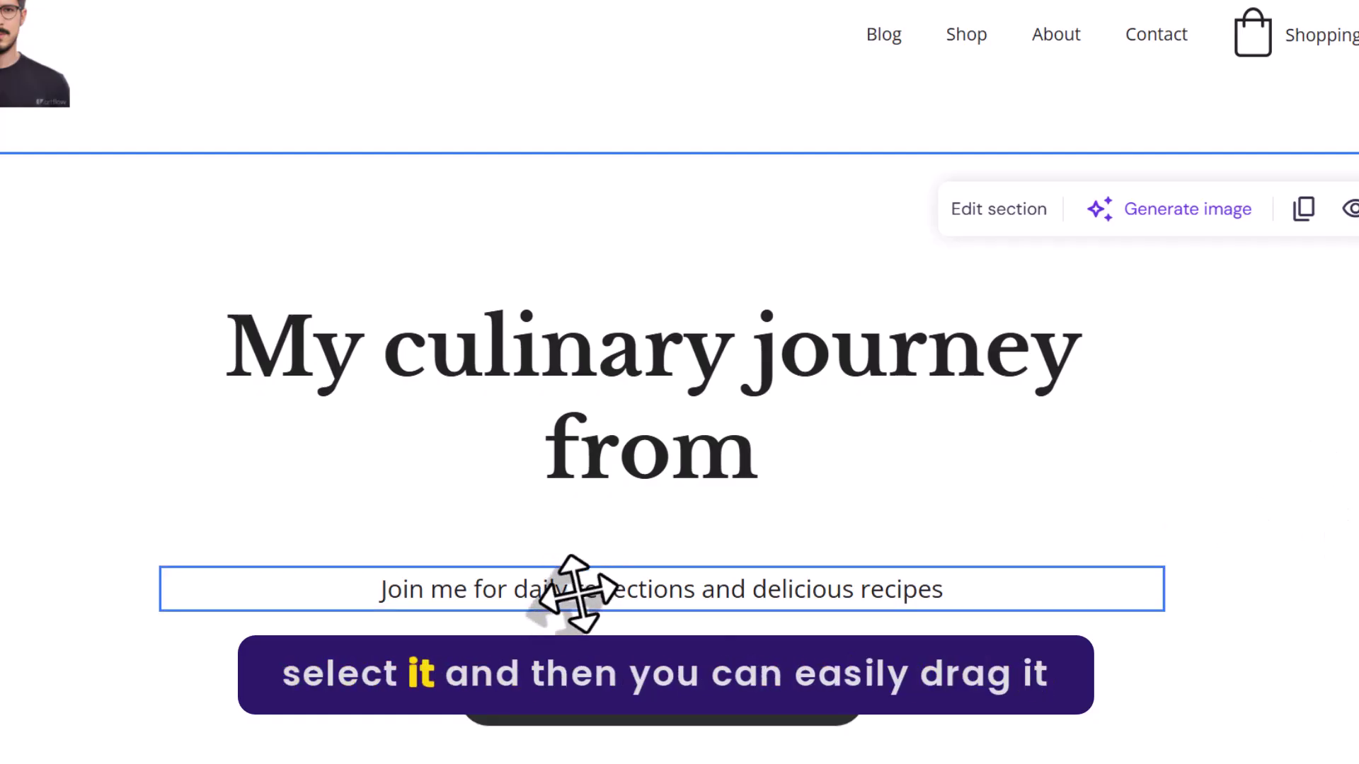
pyautogui.click(704, 593)
pyautogui.moveTo(704, 593)
pyautogui.mouseDown()
pyautogui.moveTo(709, 545)
pyautogui.moveTo(722, 584)
pyautogui.mouseUp()
# Step: Drag the dark search bar up beneath the subtitle and open the Add new section picker
pyautogui.click(643, 728)
pyautogui.moveTo(644, 728); pyautogui.dragTo(767, 601)
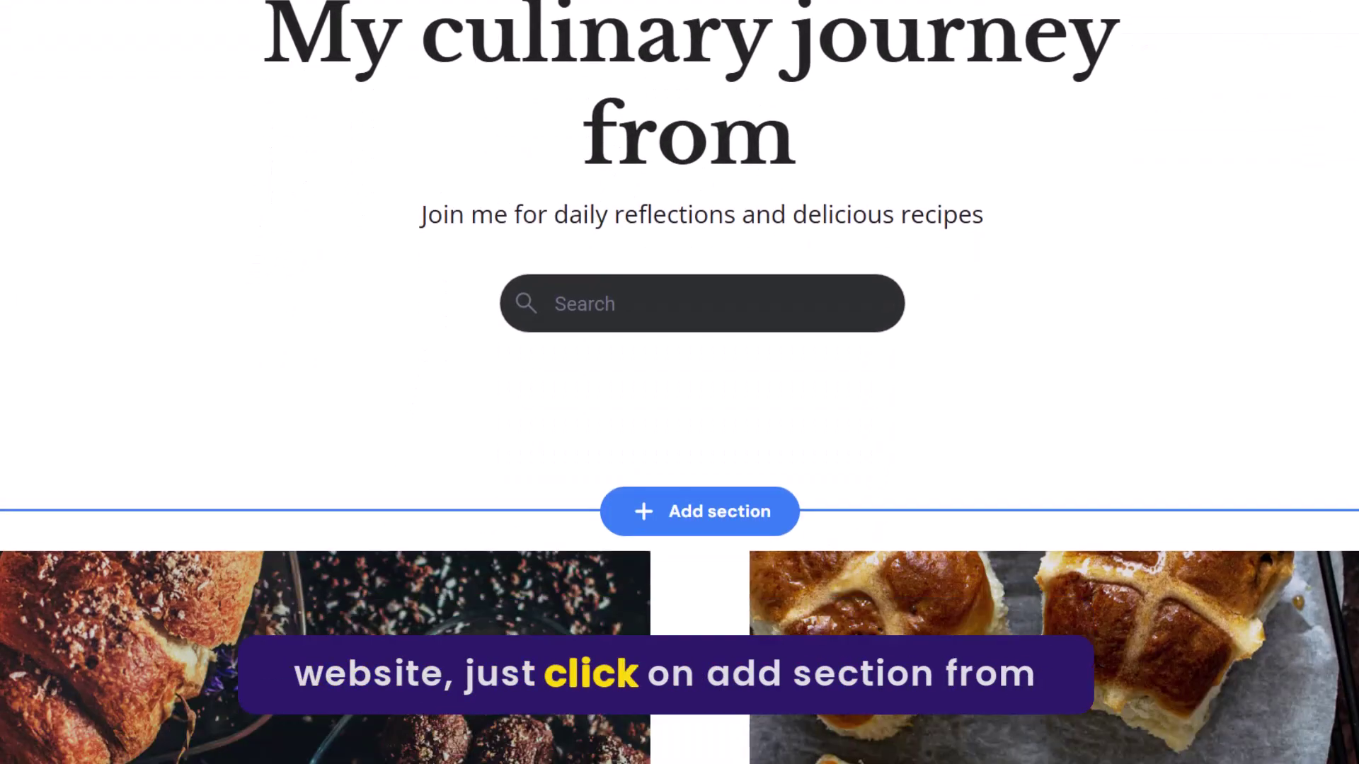
pyautogui.click(718, 511)
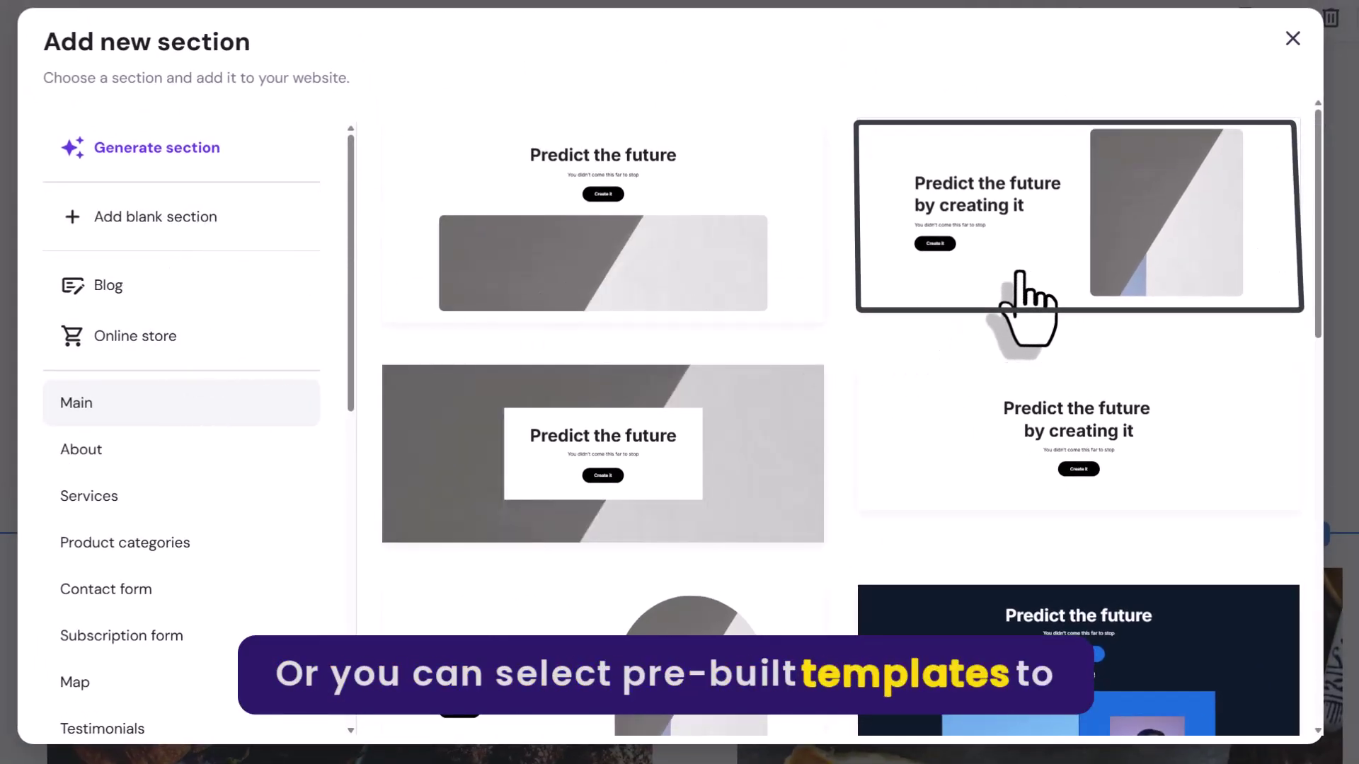
# Step: From Main templates, insert the purple 'Predict the future by creating it' three-card section
pyautogui.click(1016, 229)
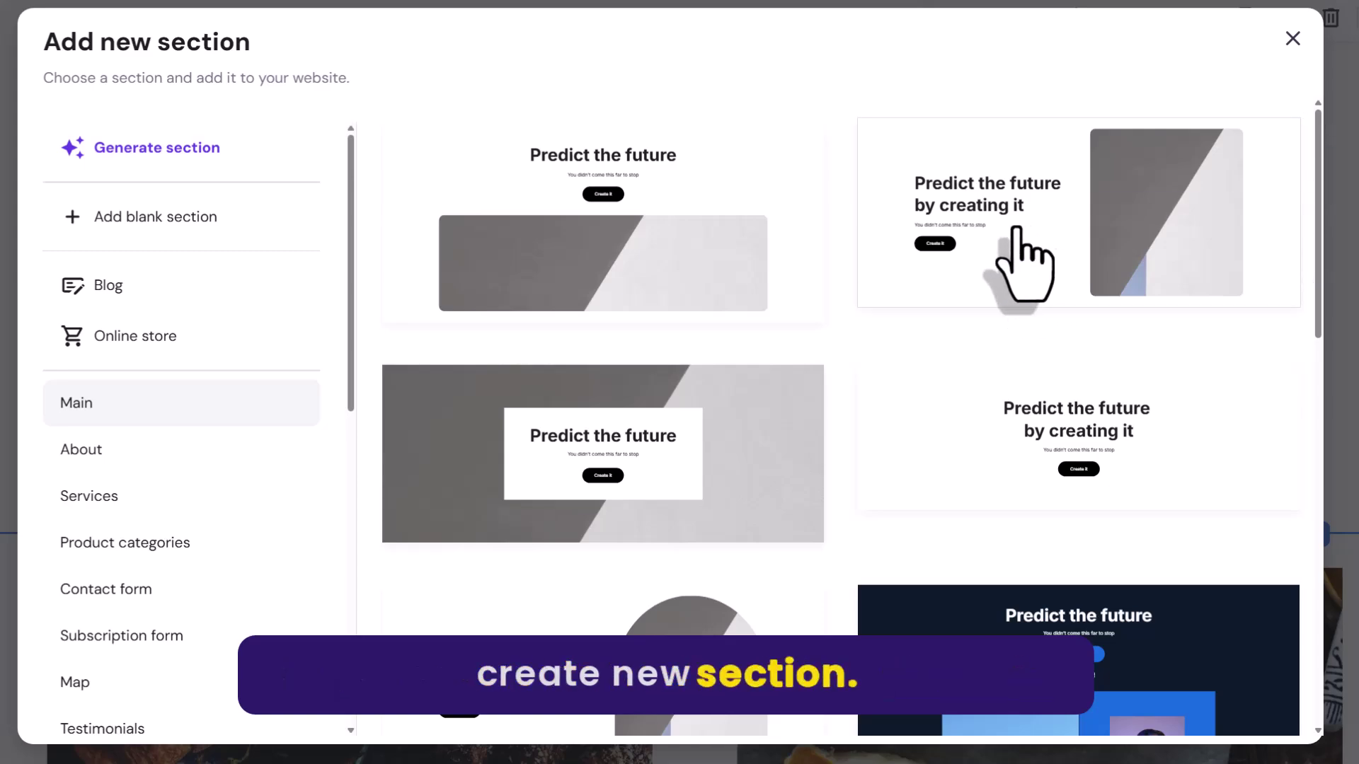
pyautogui.scroll(-10, 1026, 255)
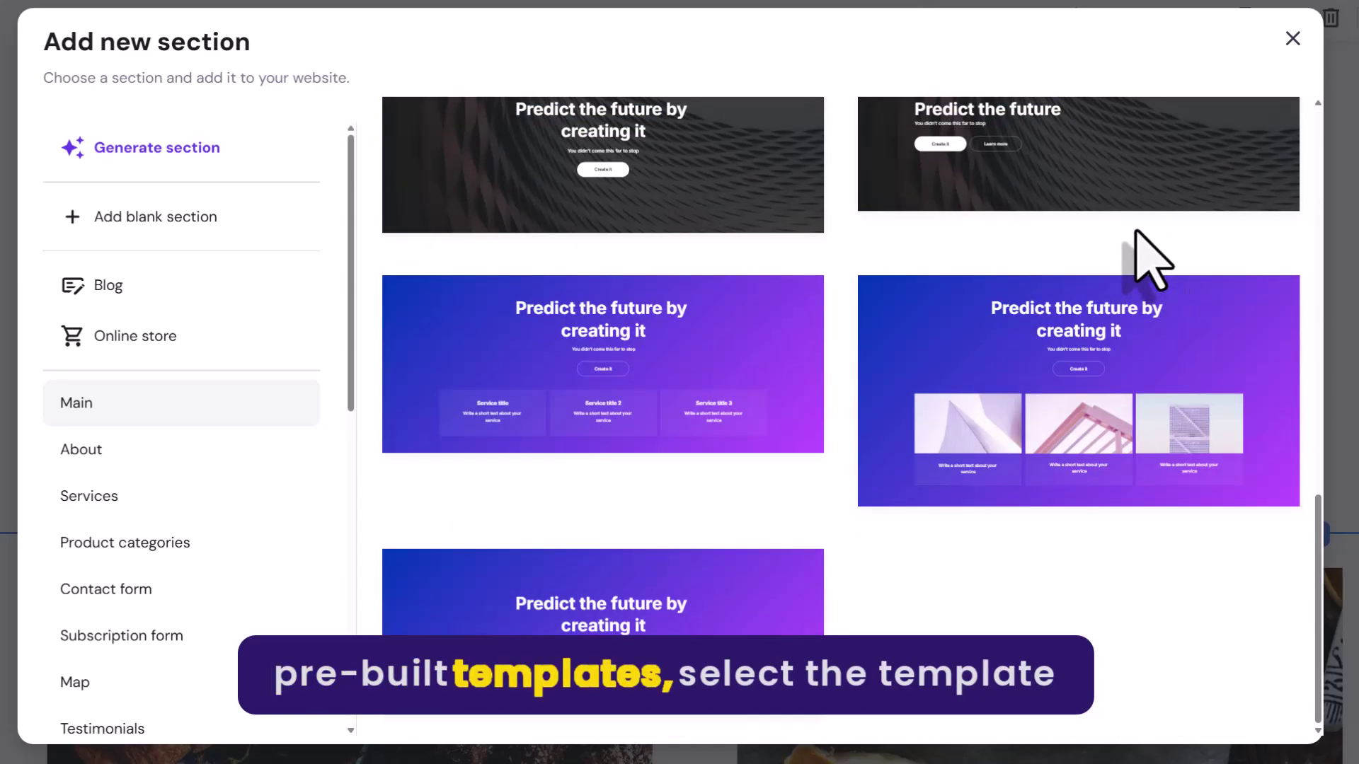
pyautogui.click(1107, 404)
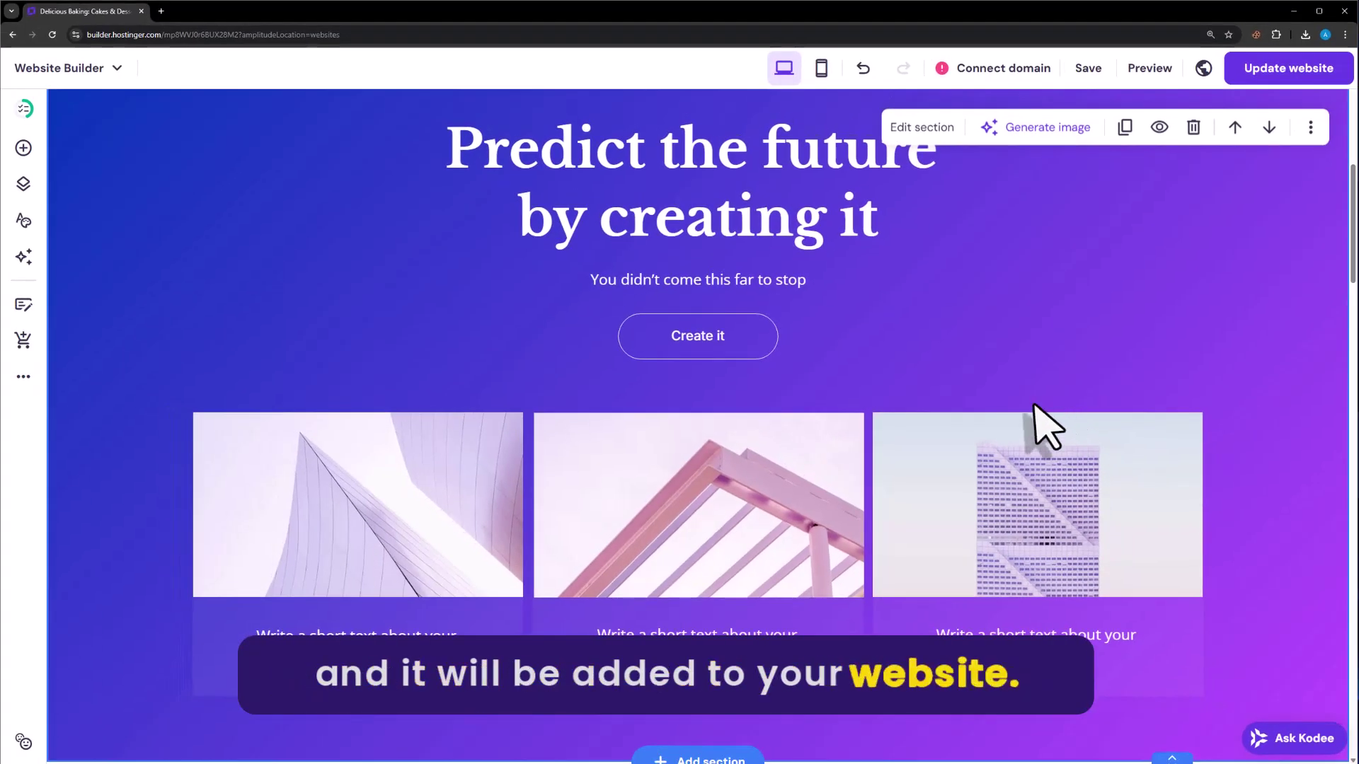
pyautogui.scroll(2, 920, 379)
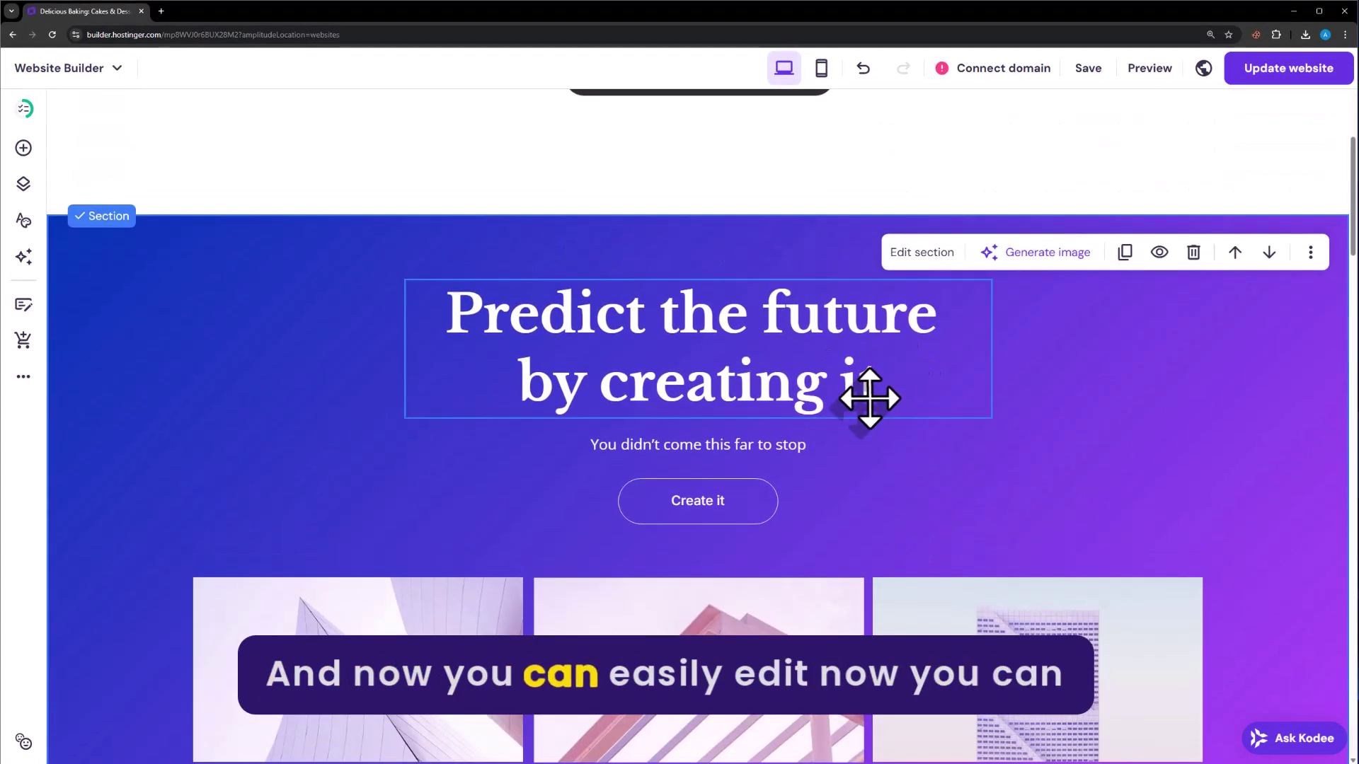
pyautogui.click(869, 398)
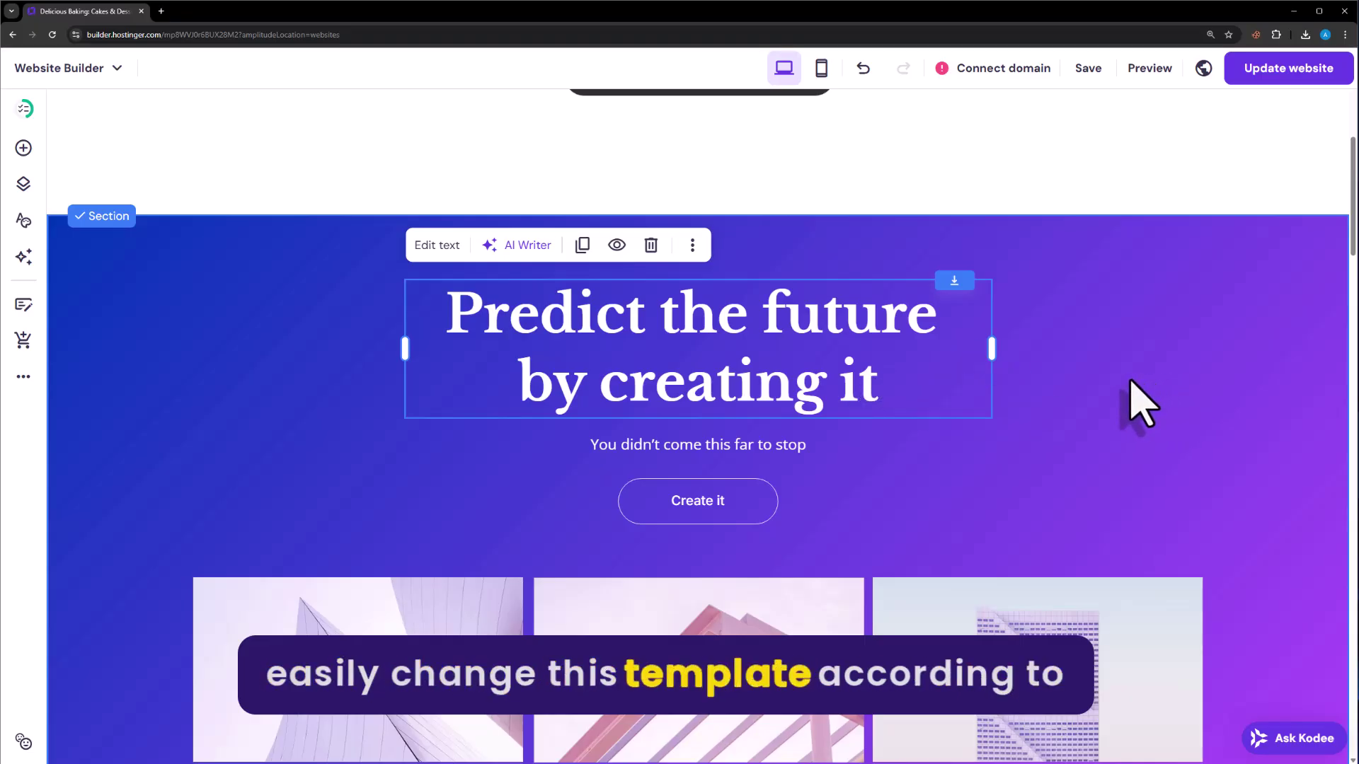
pyautogui.scroll(-7, 1141, 402)
pyautogui.scroll(5, 1141, 402)
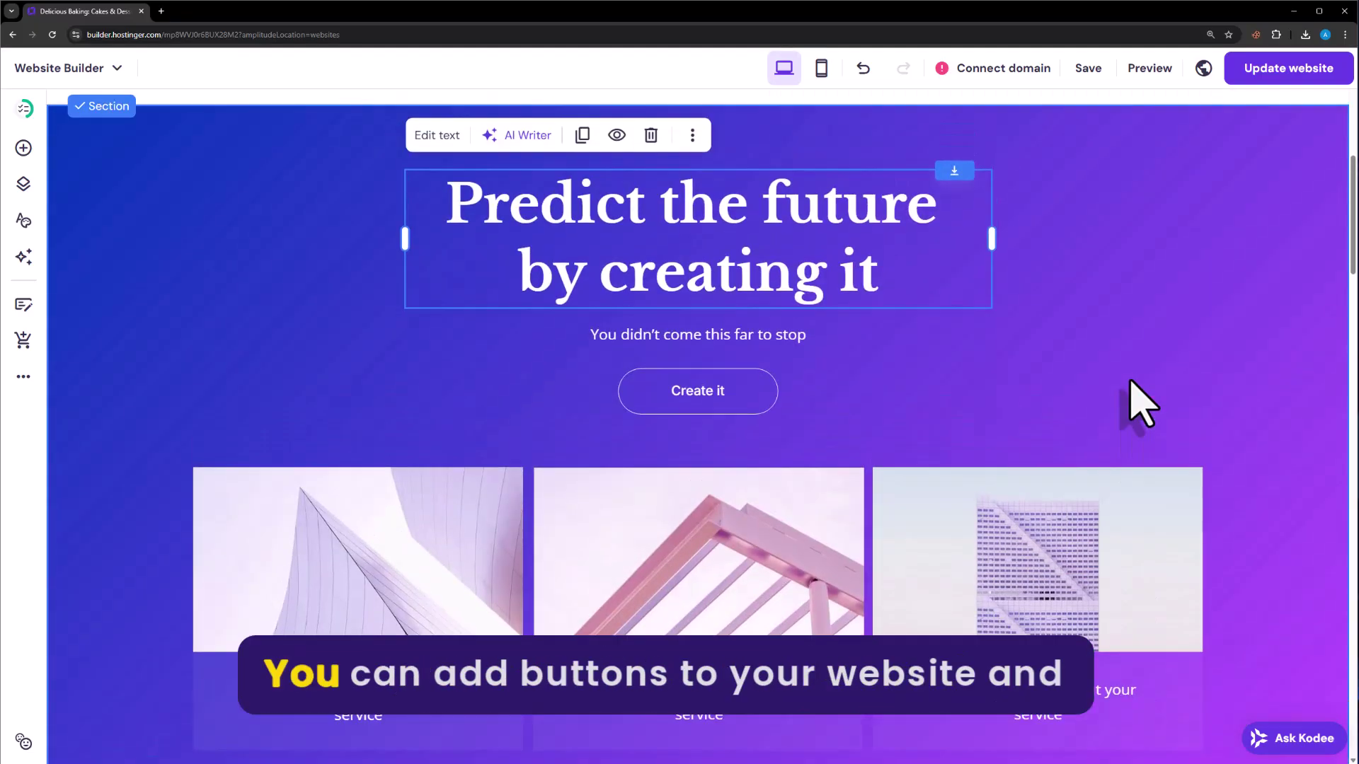
pyautogui.scroll(1, 1141, 402)
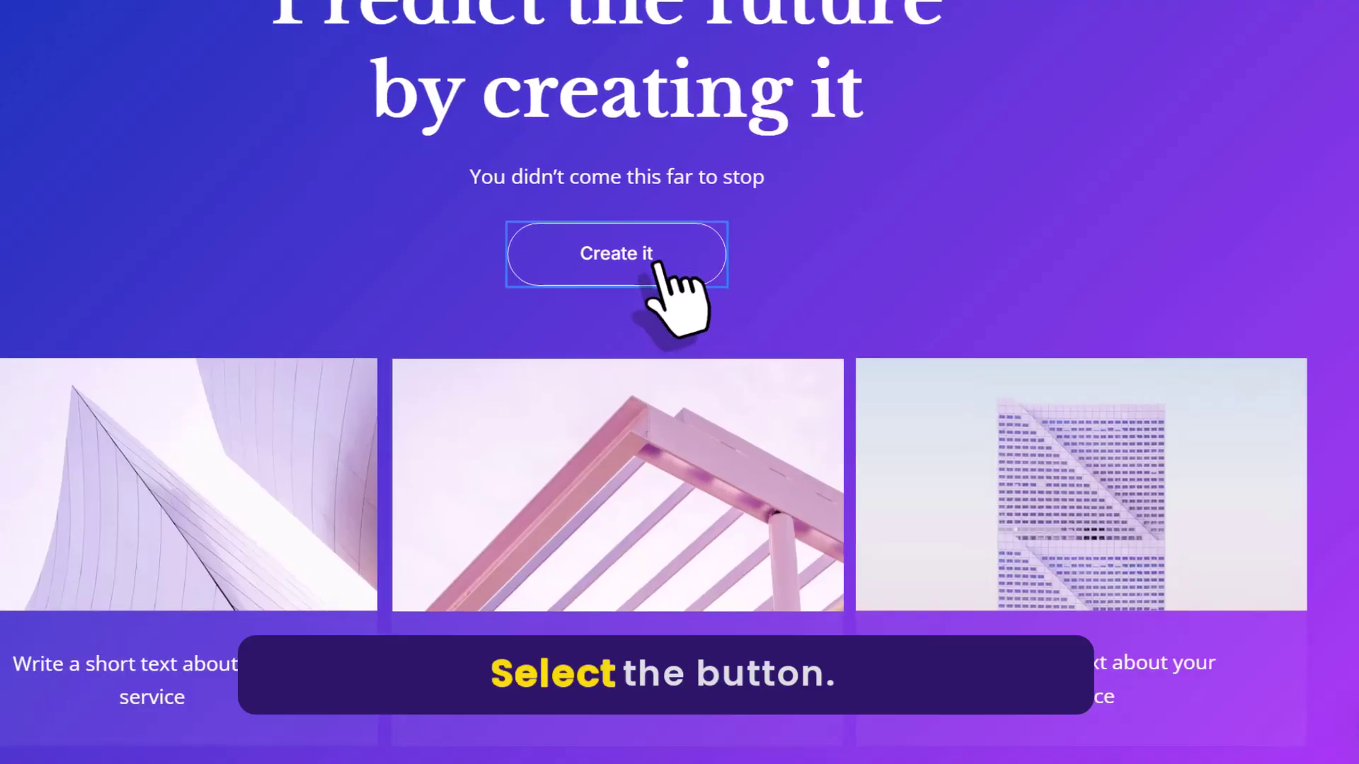
# Step: Change the purple section's button label from 'Create it' to 'Create'
pyautogui.click(723, 508)
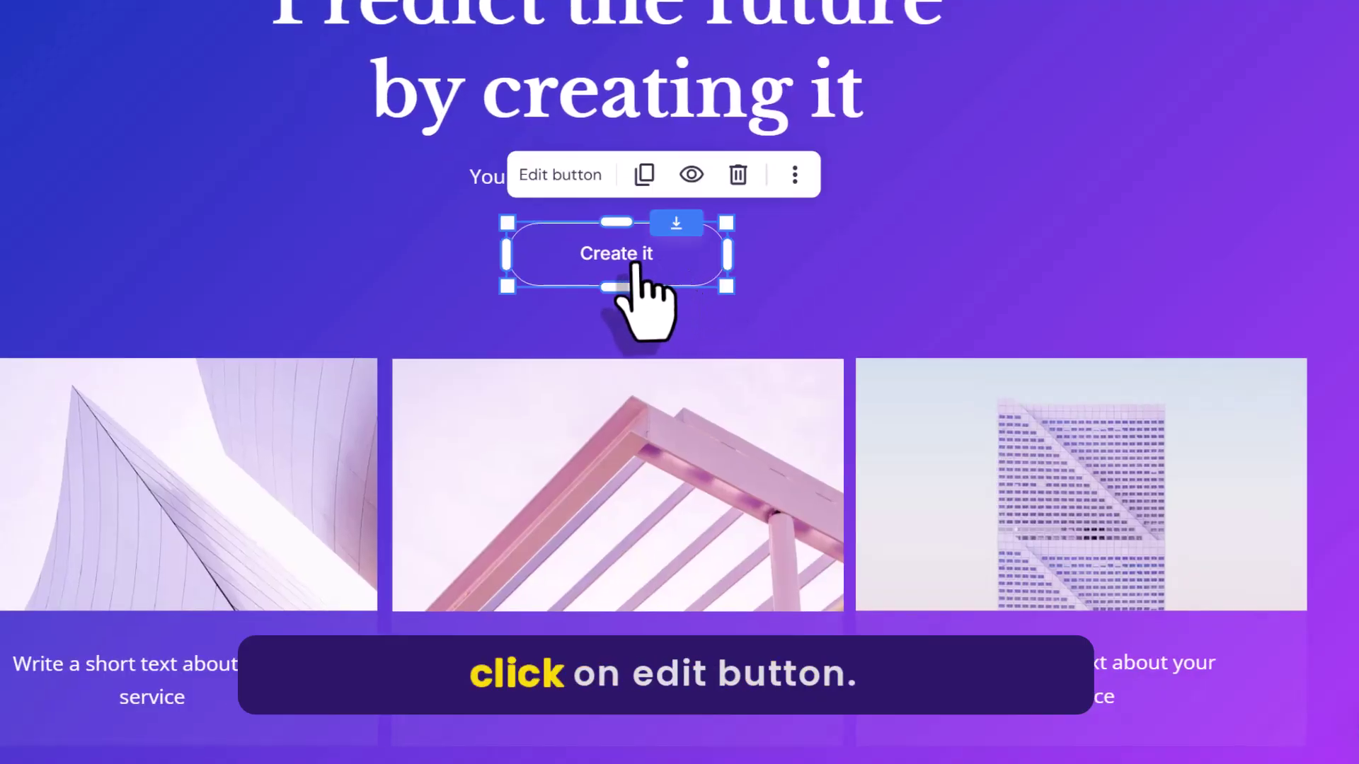
pyautogui.click(895, 371)
pyautogui.press('BackSpace')
pyautogui.press('BackSpace')
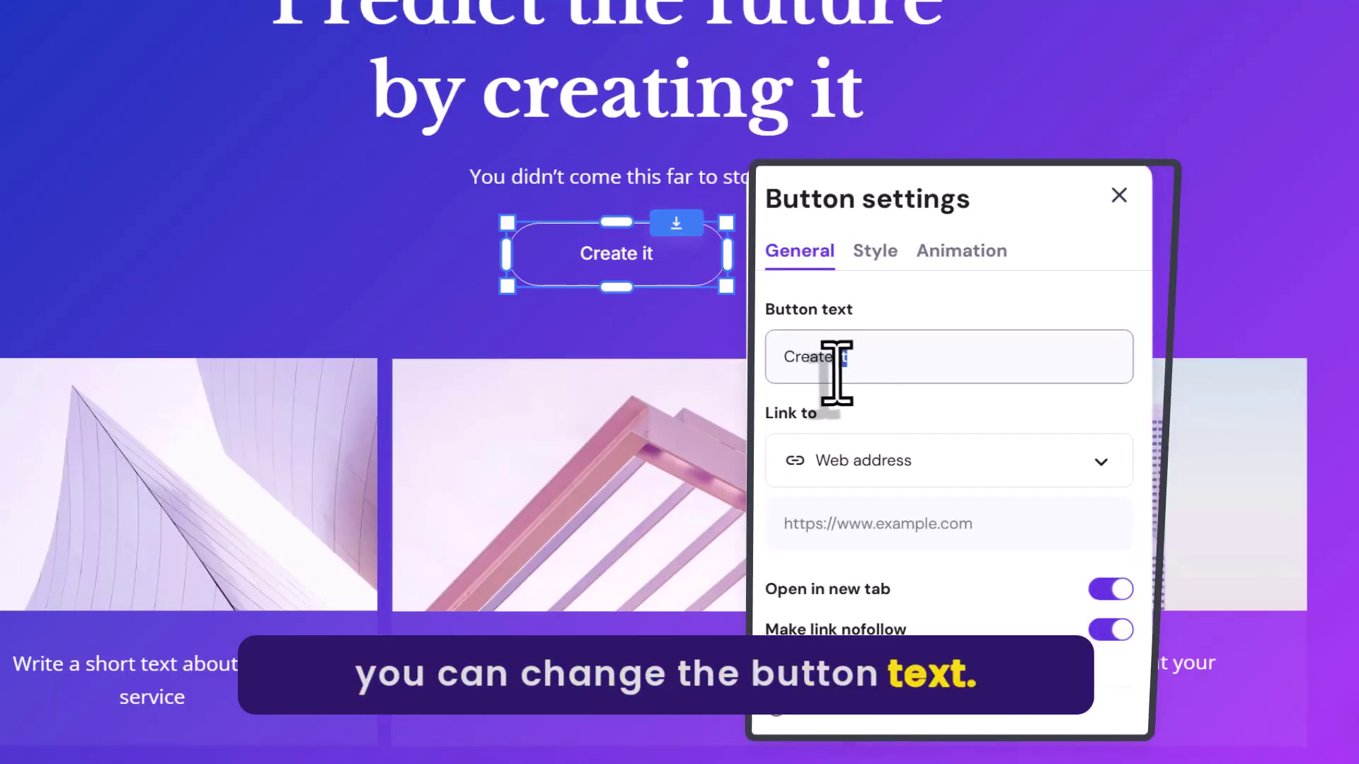
pyautogui.press('BackSpace')
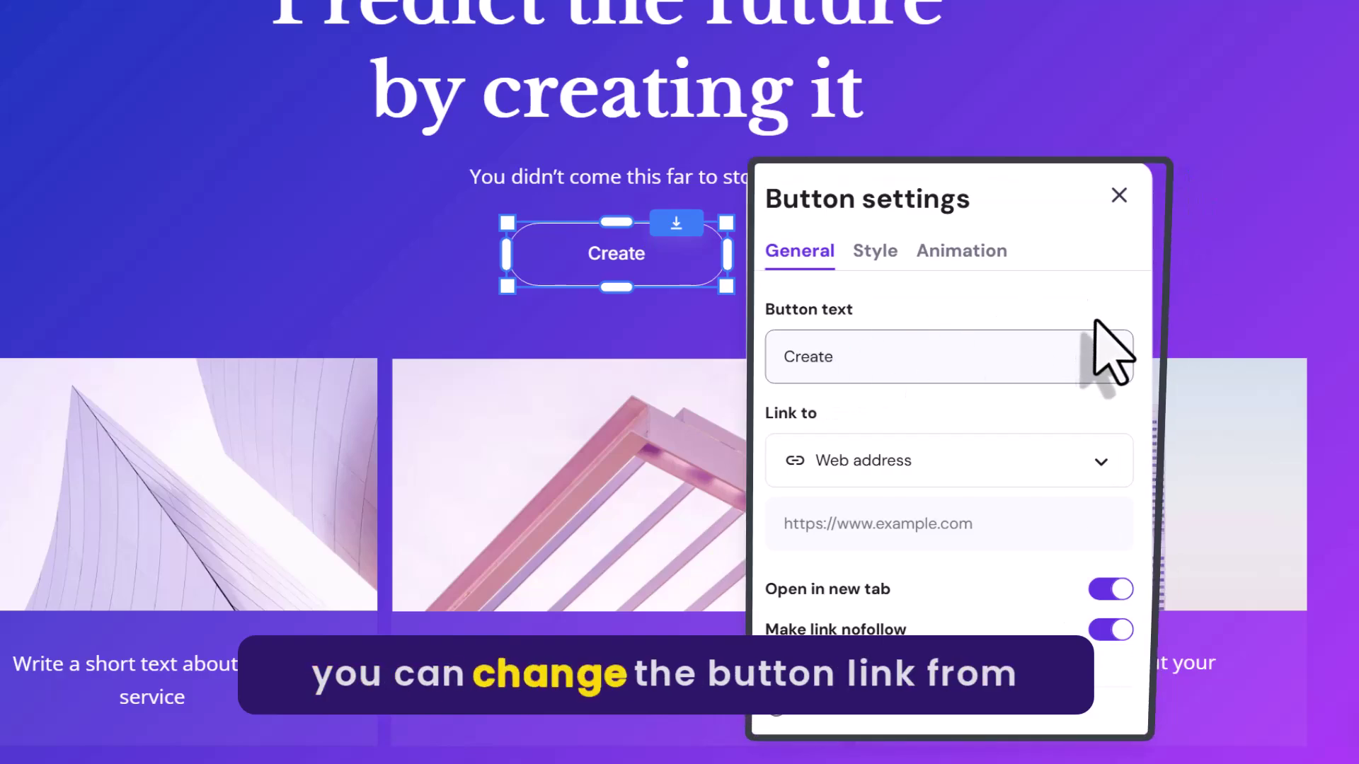
pyautogui.scroll(-2, 1003, 418)
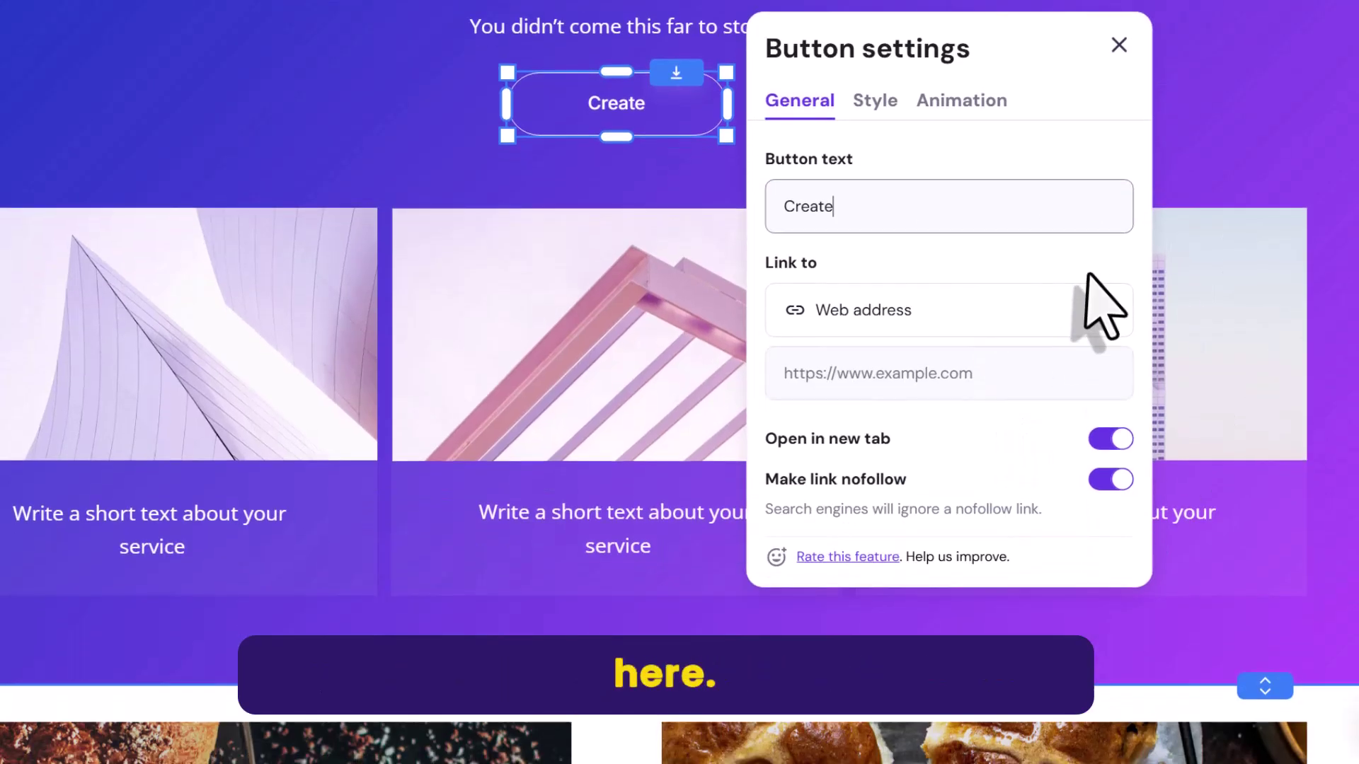
pyautogui.click(1098, 304)
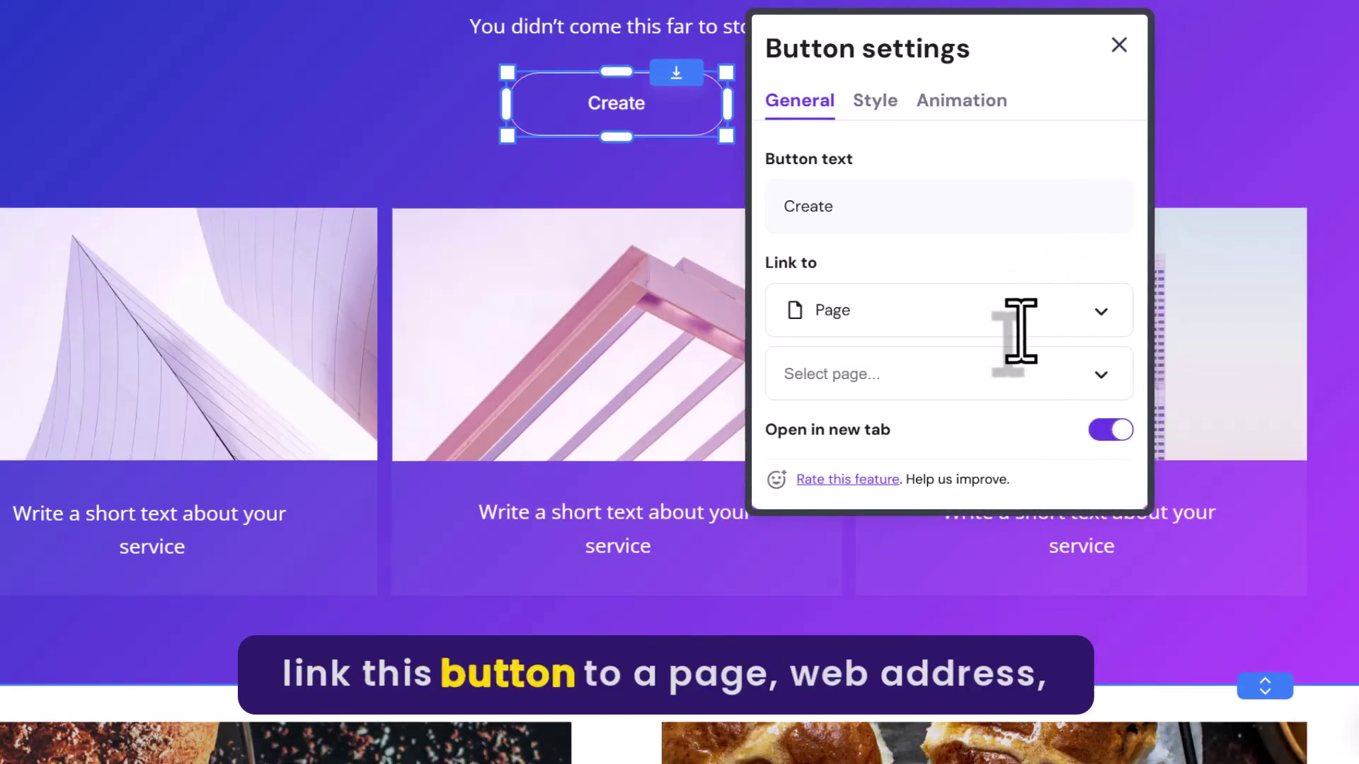
pyautogui.click(1021, 331)
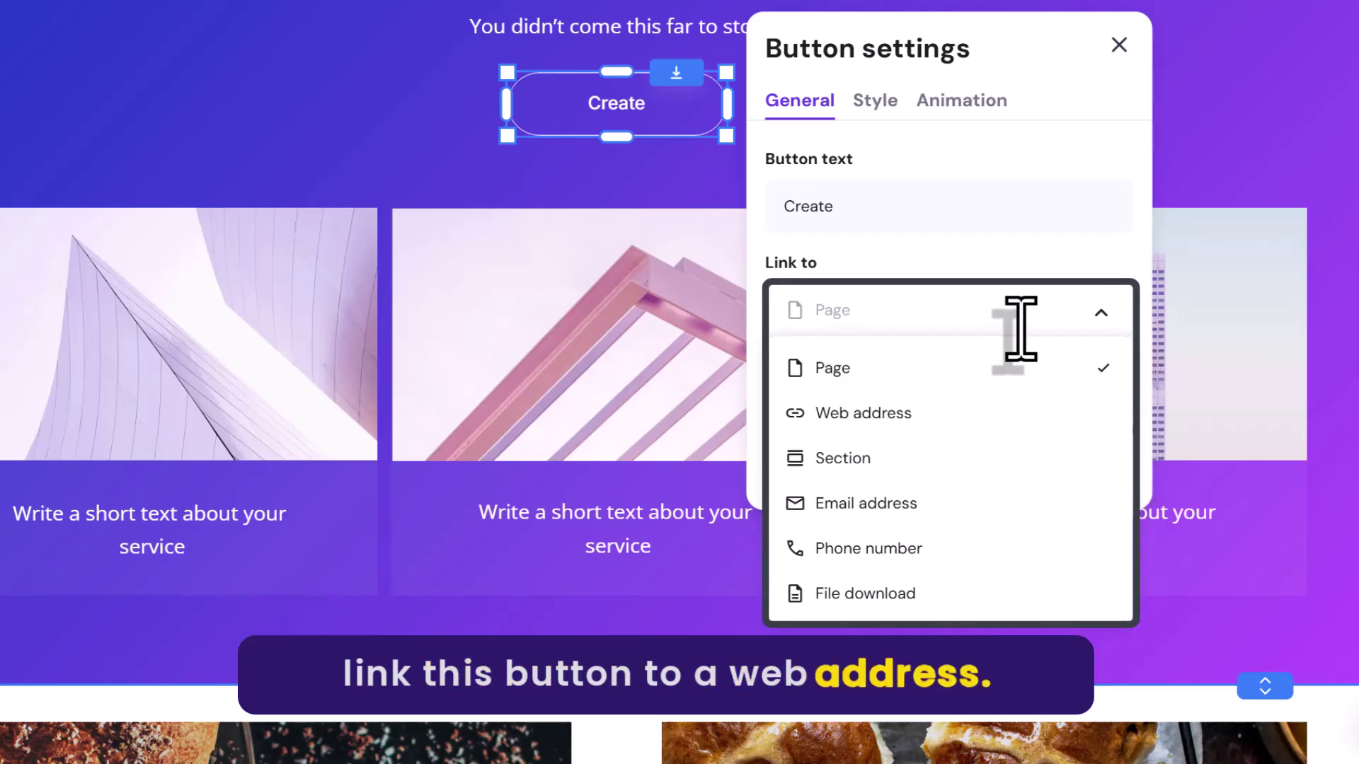
pyautogui.click(890, 416)
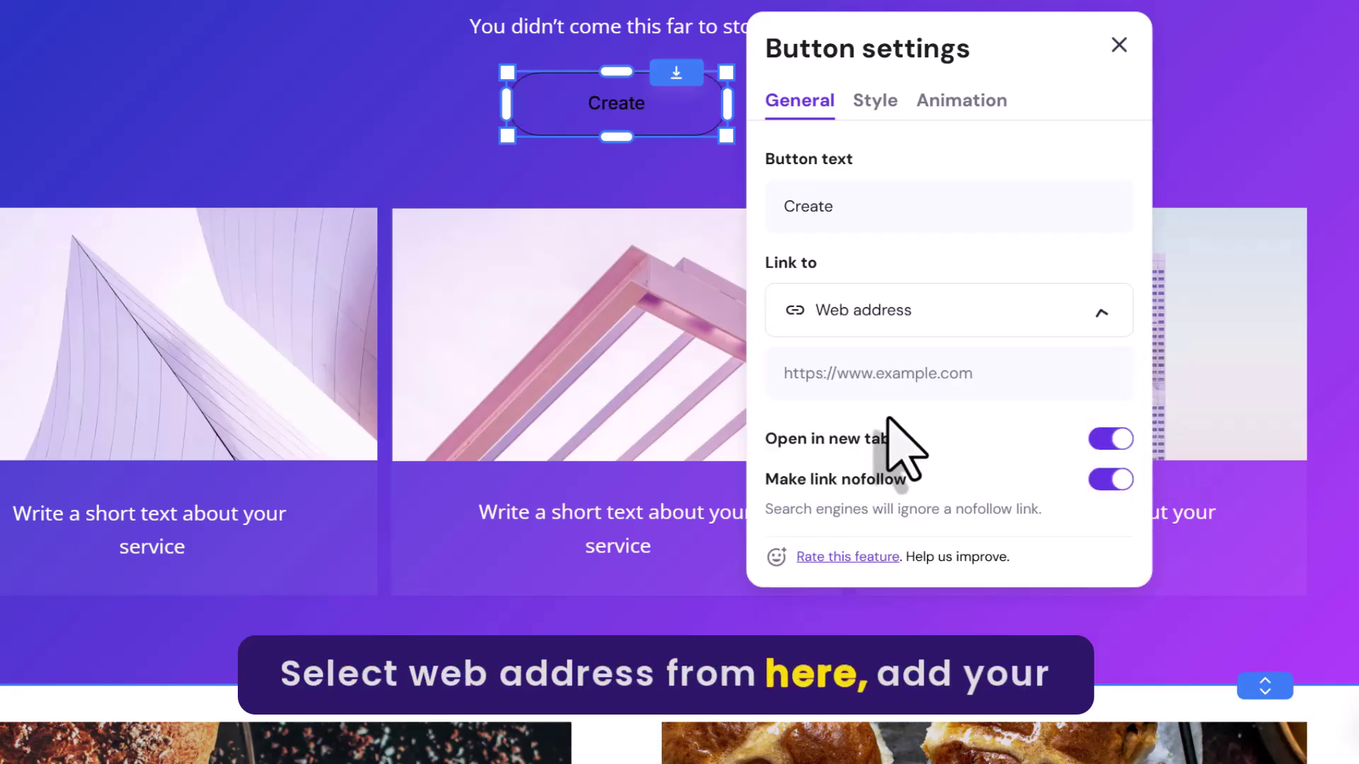
pyautogui.click(938, 375)
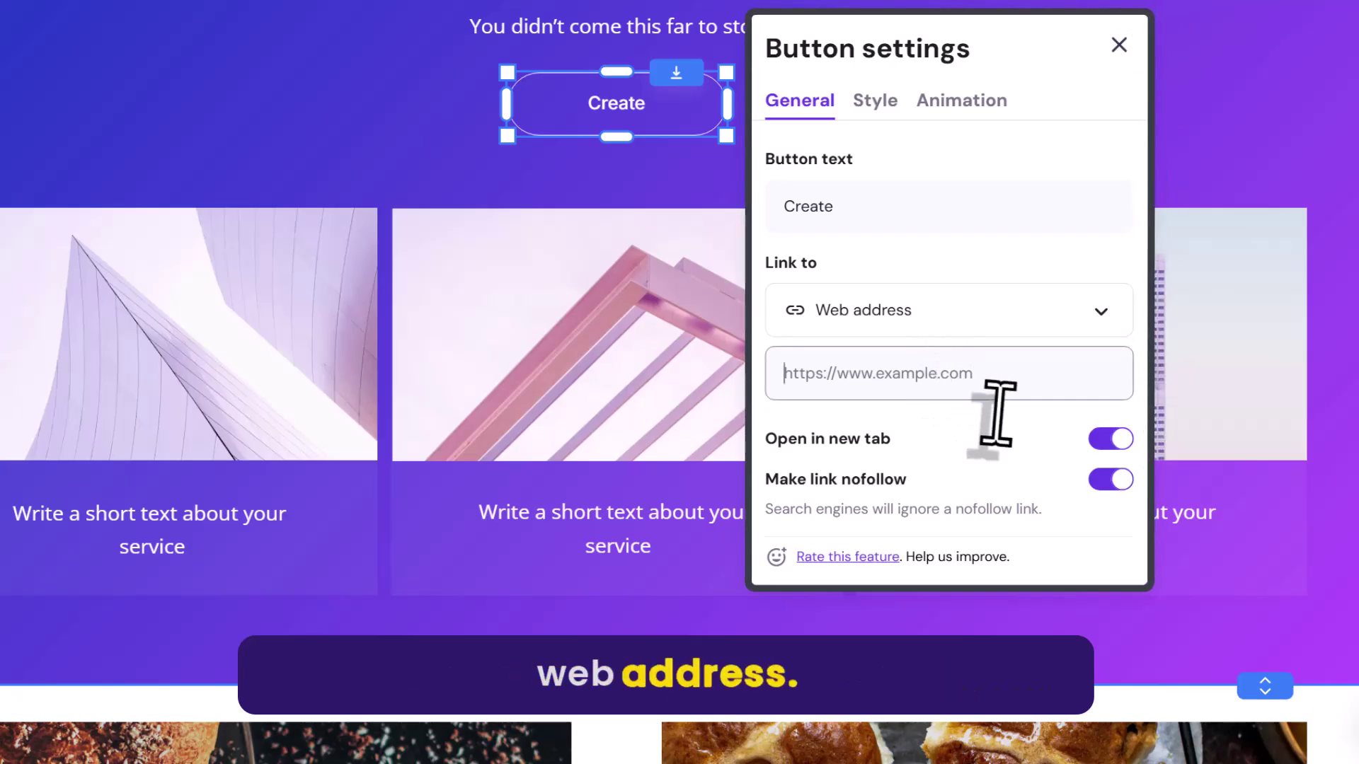
pyautogui.write('http://google.com/')
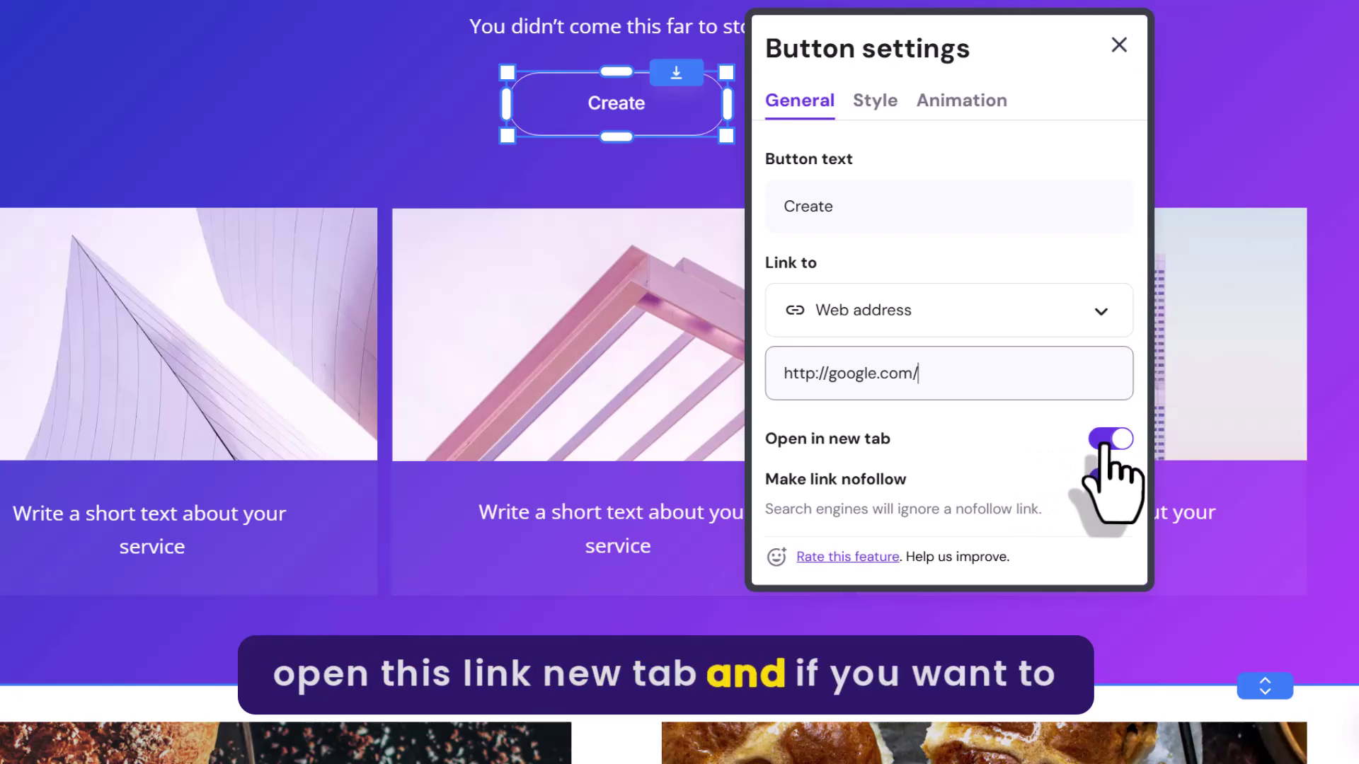
pyautogui.click(1111, 479)
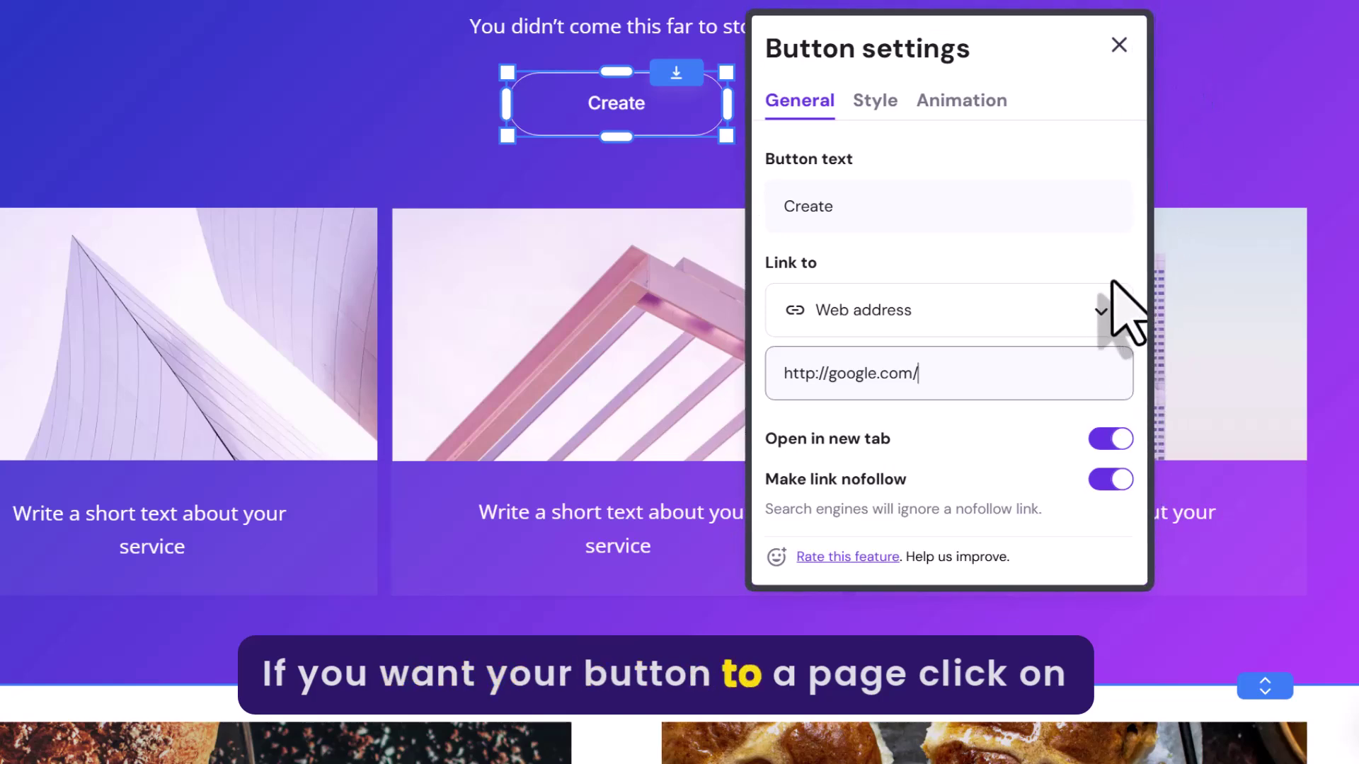
# Step: Link the Create button to the site's About page
pyautogui.click(1103, 310)
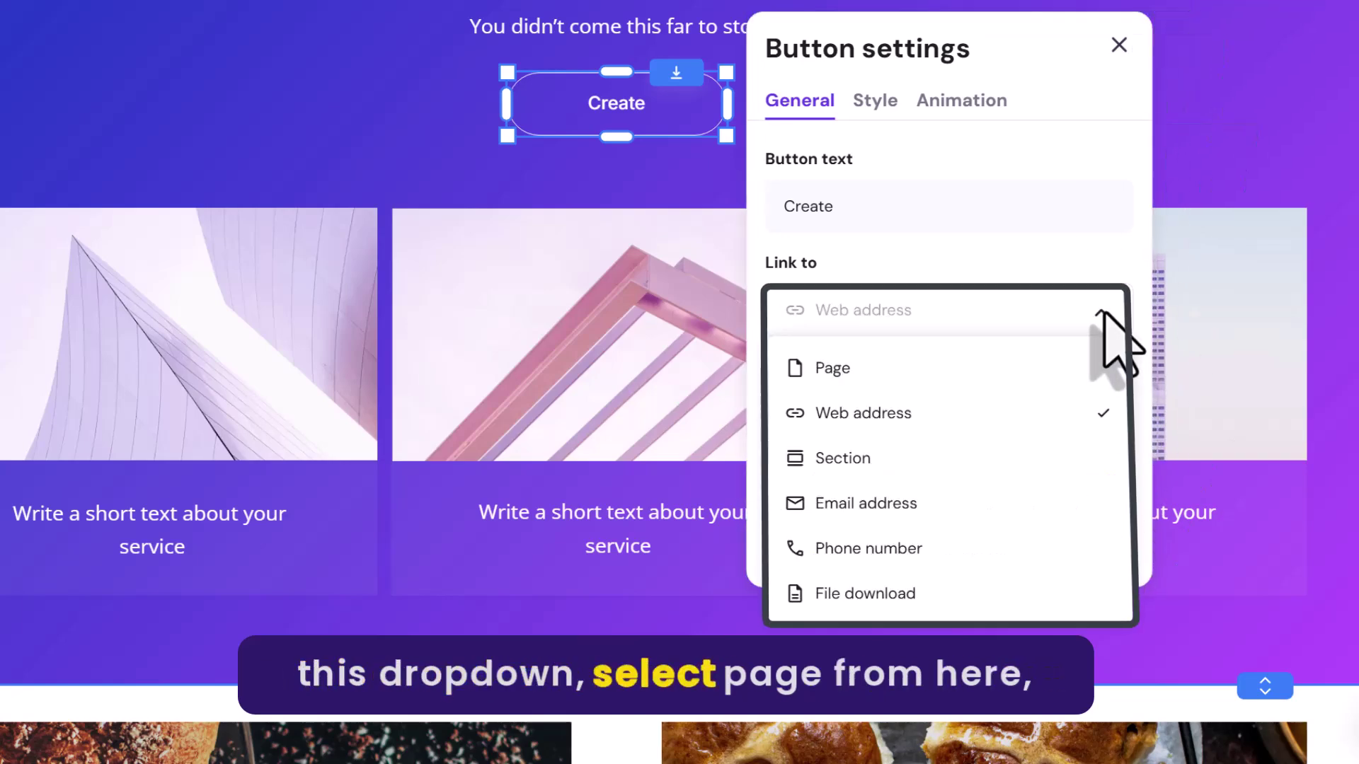
pyautogui.click(1026, 368)
pyautogui.click(1060, 368)
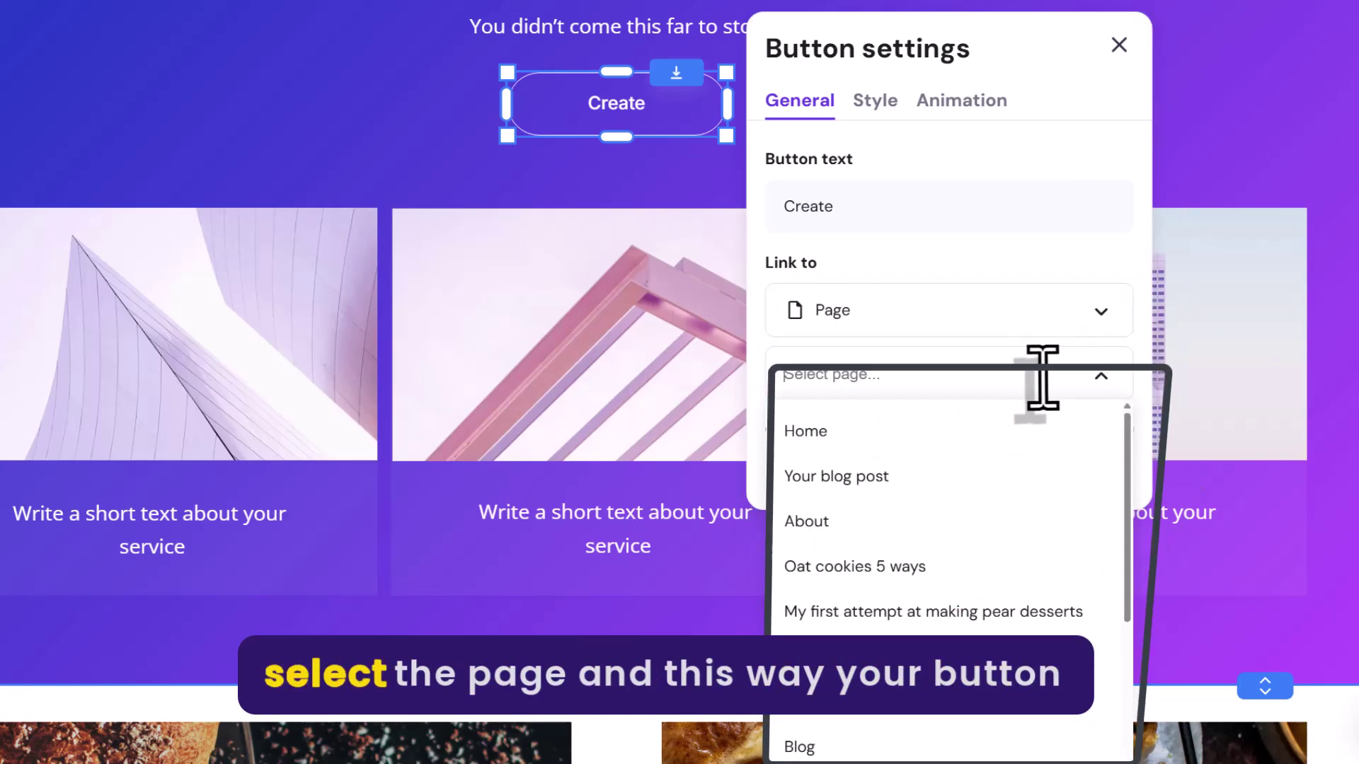
pyautogui.click(951, 518)
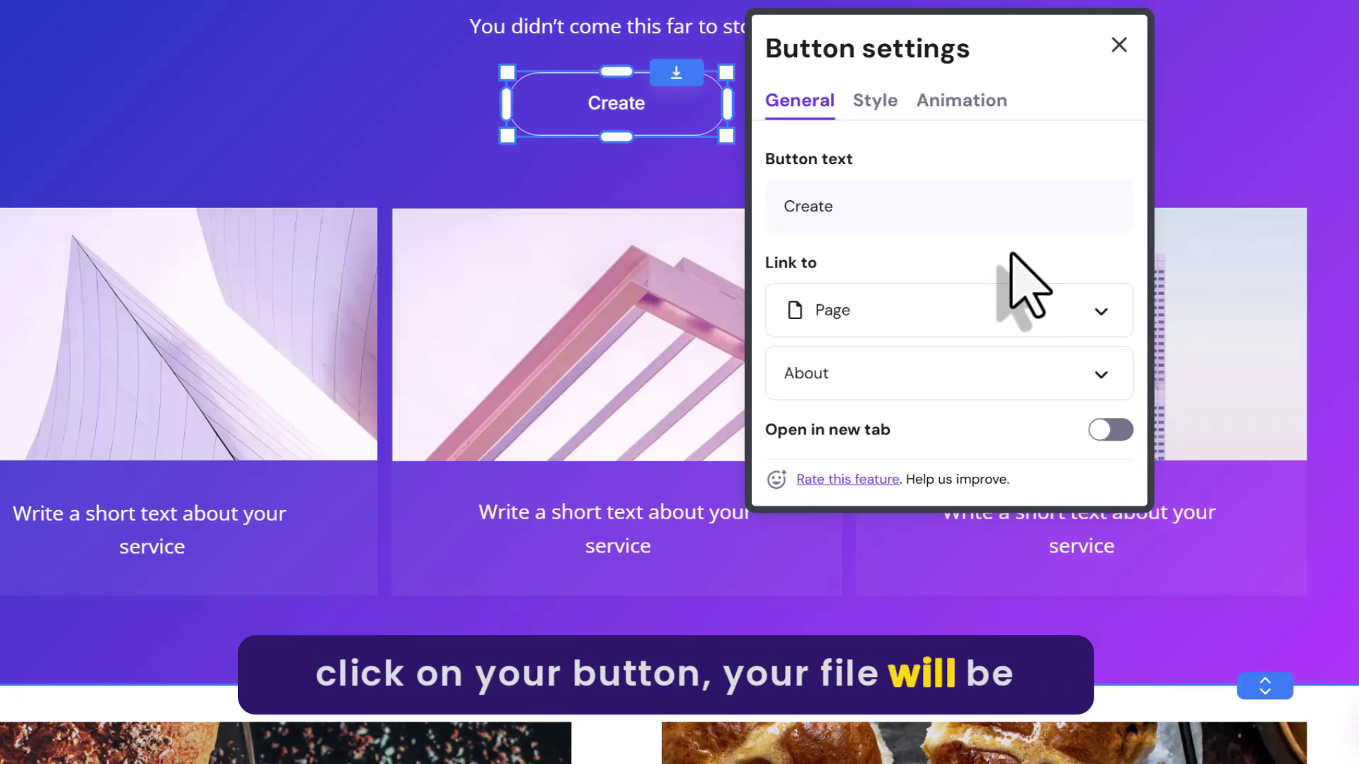
# Step: Switch the button to download svitlana-unsplash.png, then review its Style and Animation options
pyautogui.click(985, 304)
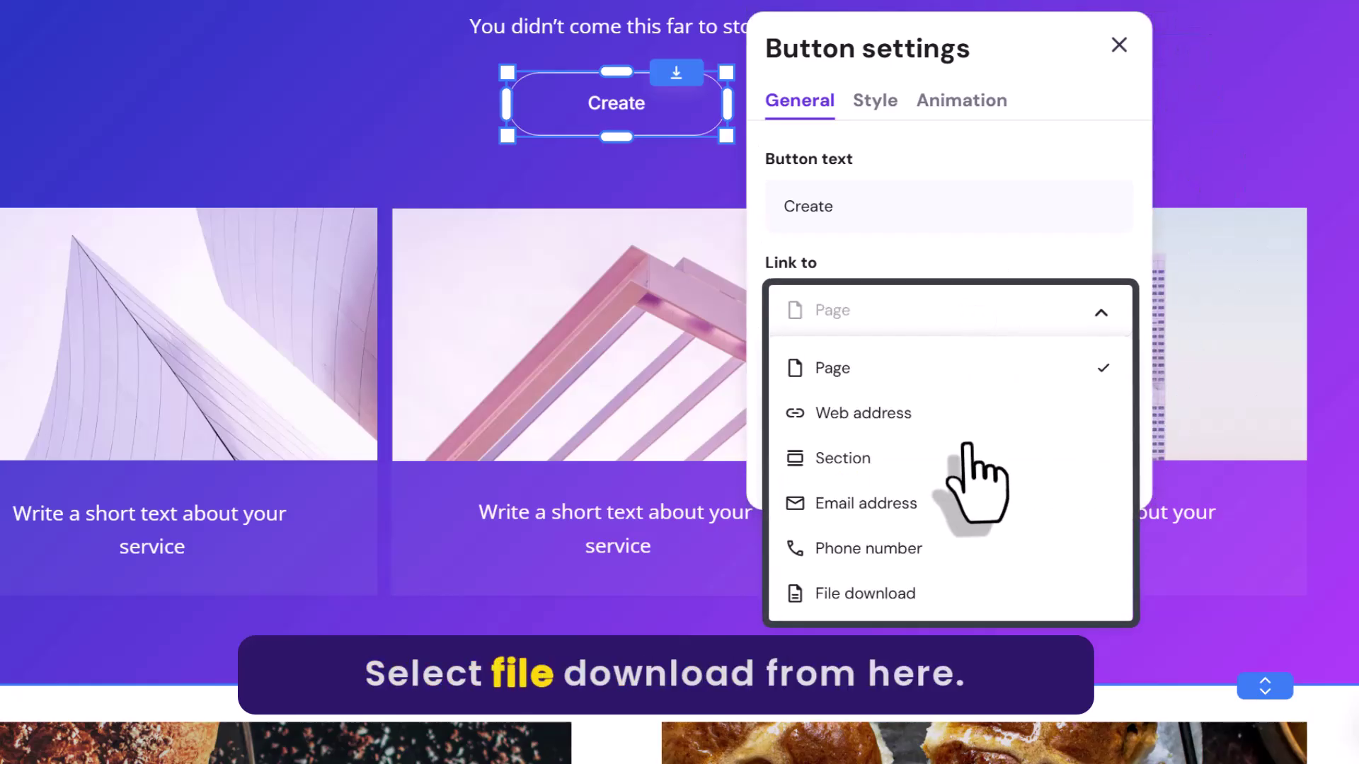
pyautogui.click(916, 607)
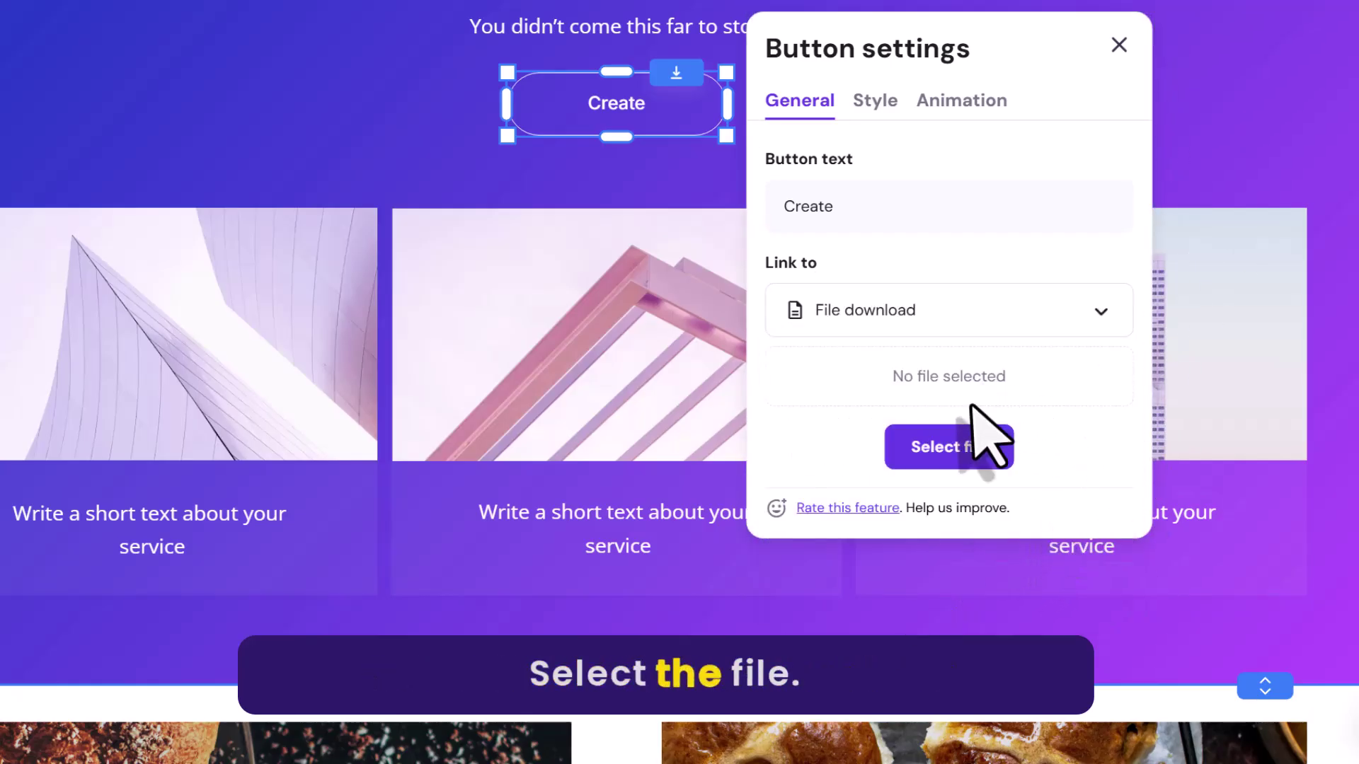
pyautogui.click(1001, 447)
pyautogui.click(584, 169)
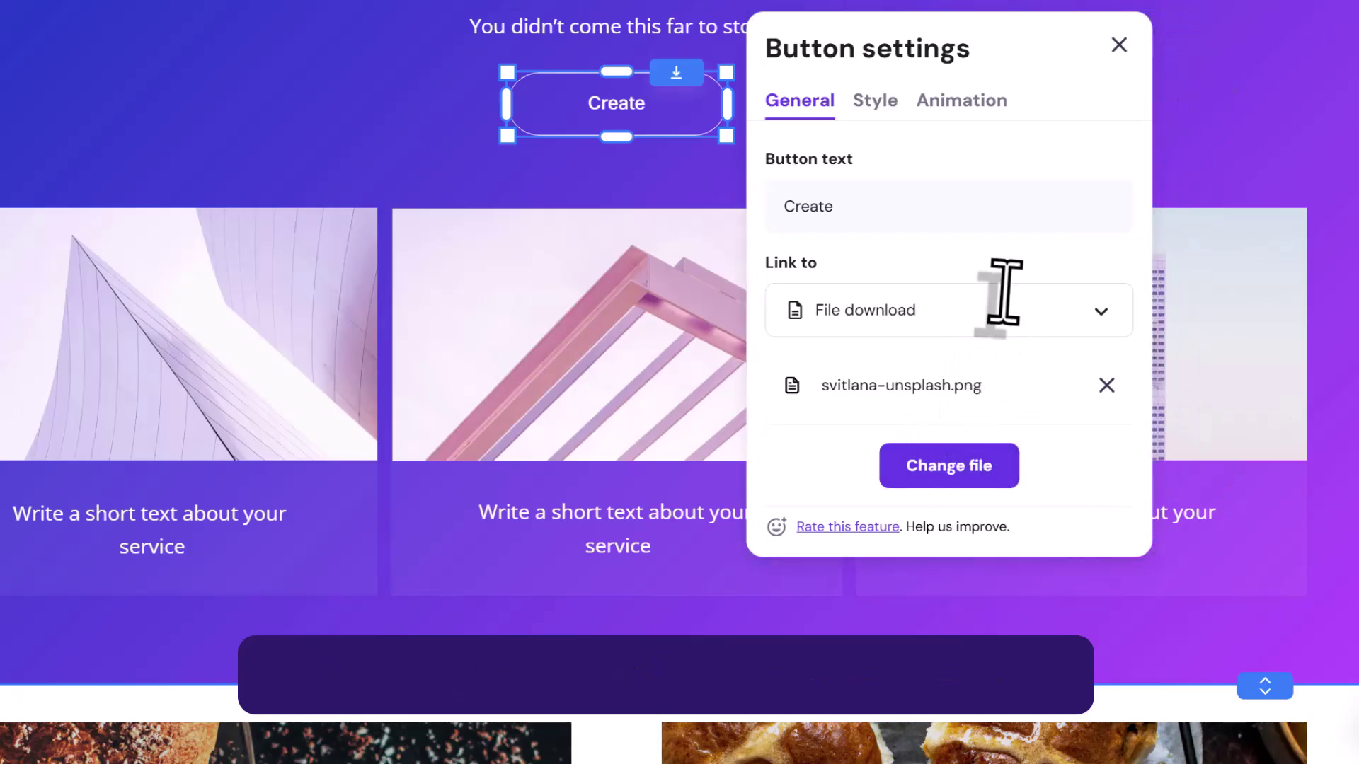
pyautogui.click(876, 112)
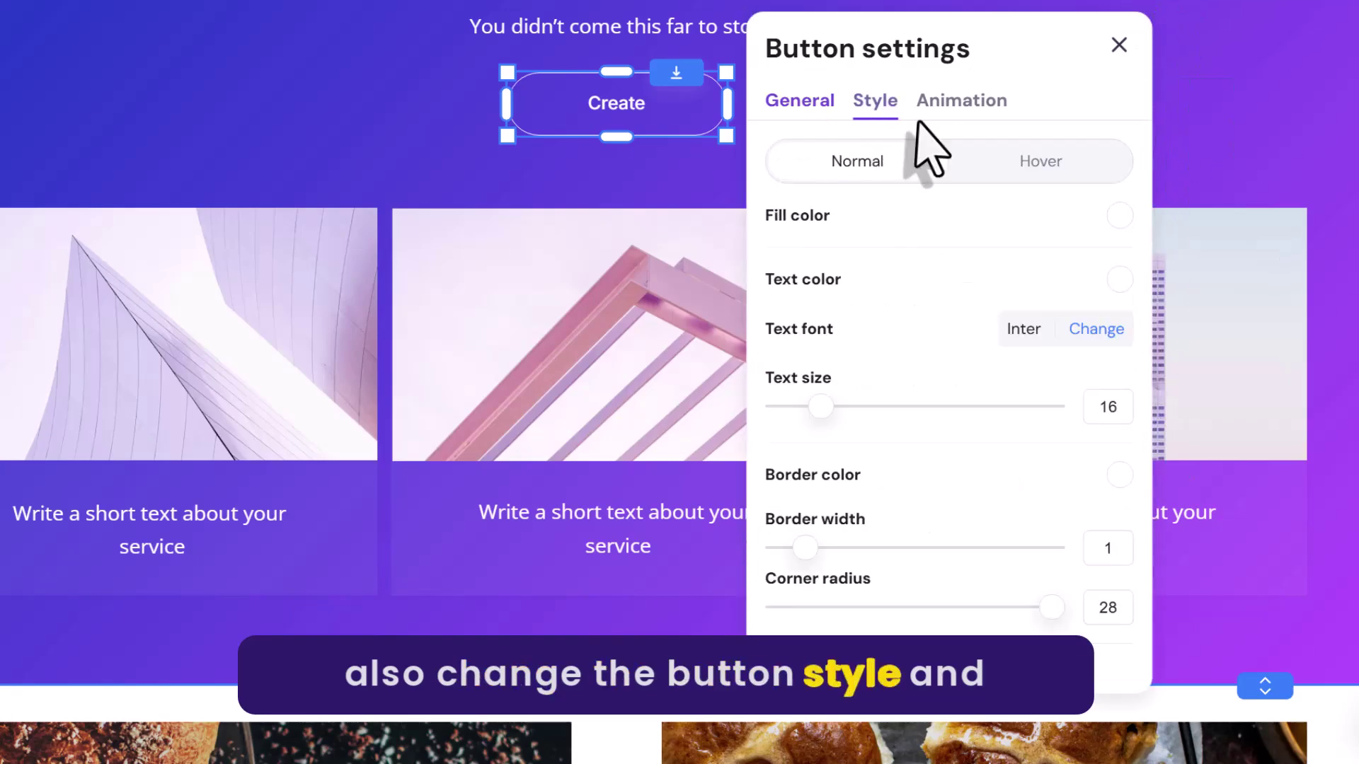
pyautogui.click(963, 101)
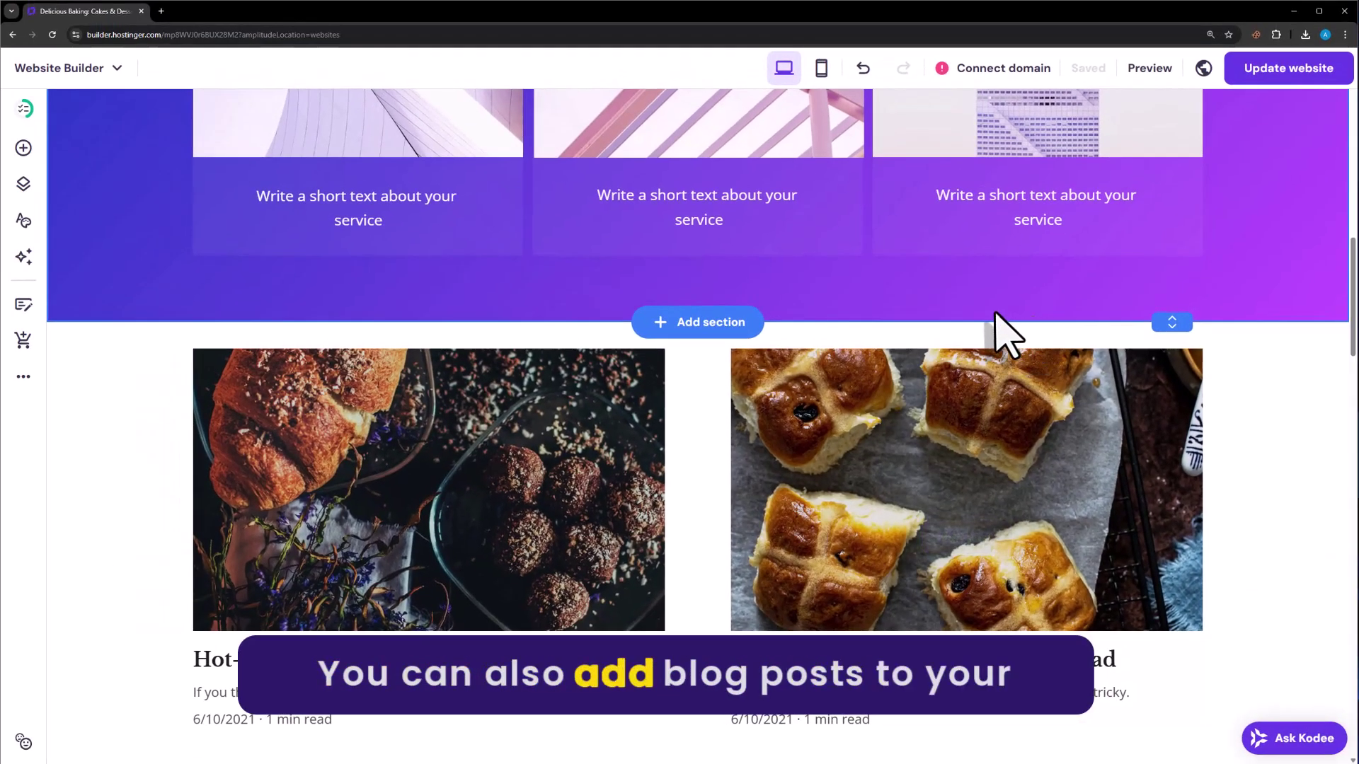
# Step: From the Blog manager, add a new post and choose to write it yourself instead of with AI
pyautogui.scroll(-3, 698, 379)
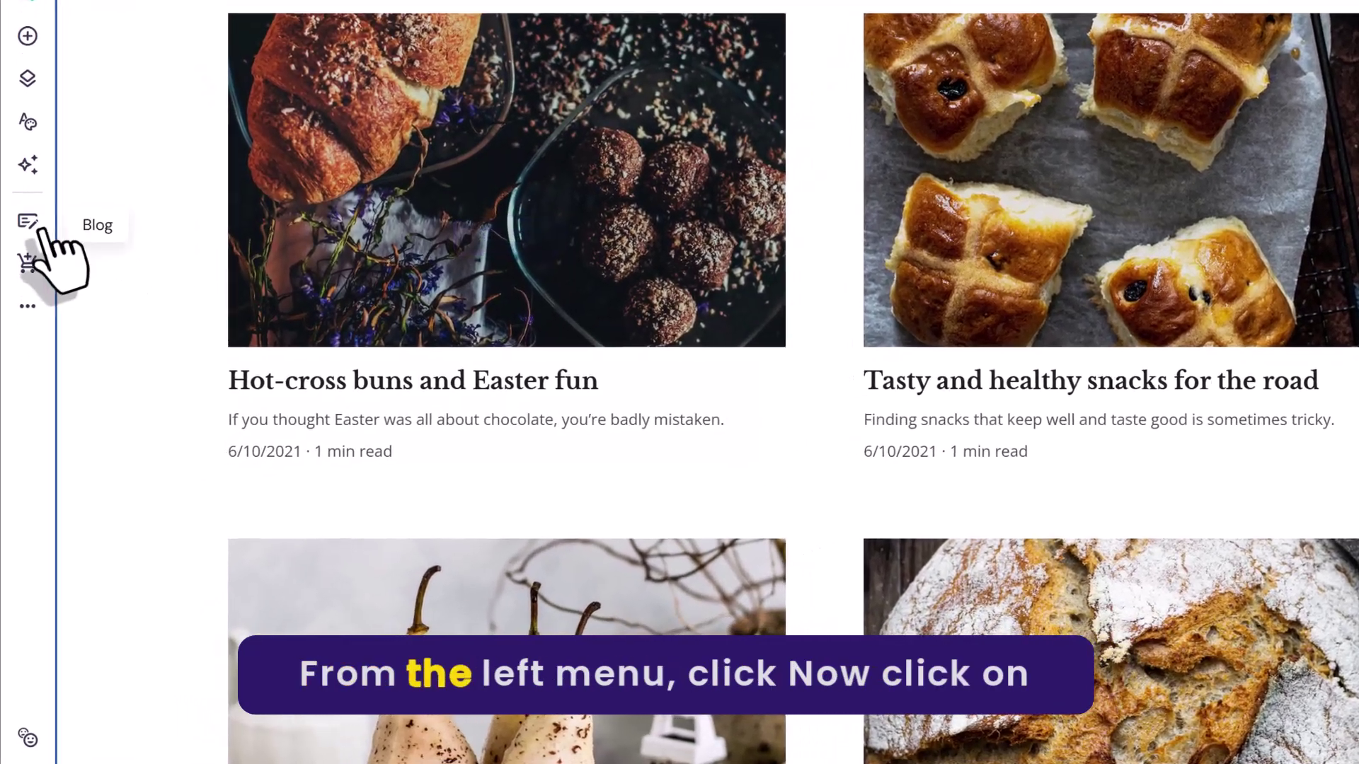
pyautogui.click(23, 304)
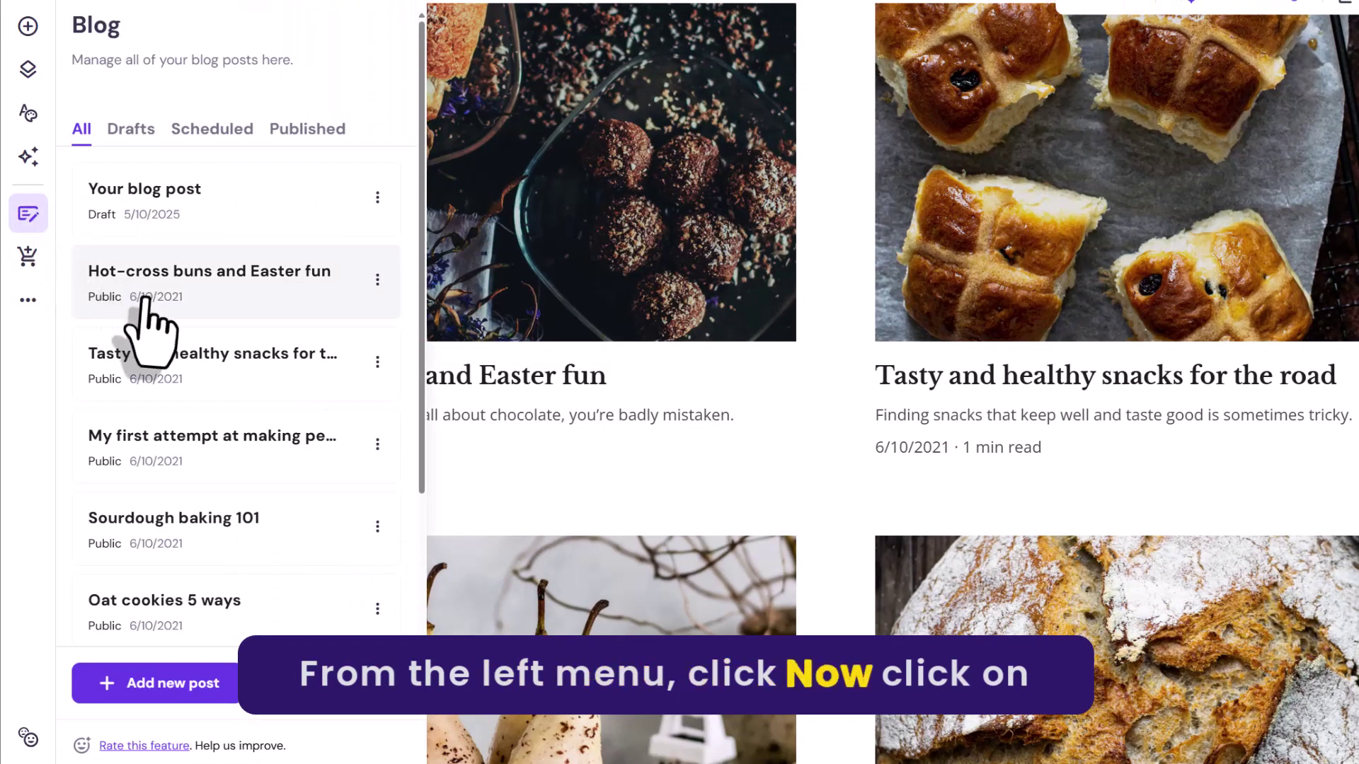
pyautogui.click(154, 685)
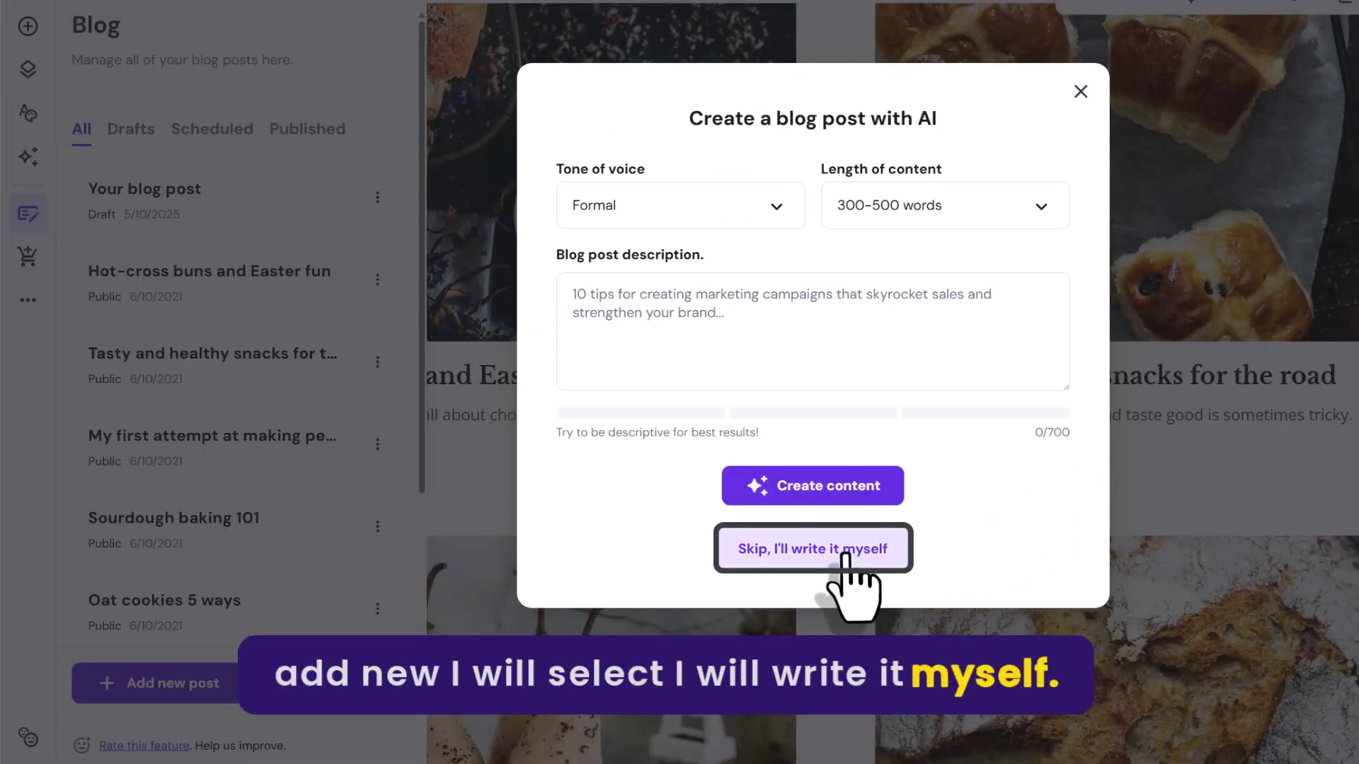
pyautogui.click(845, 556)
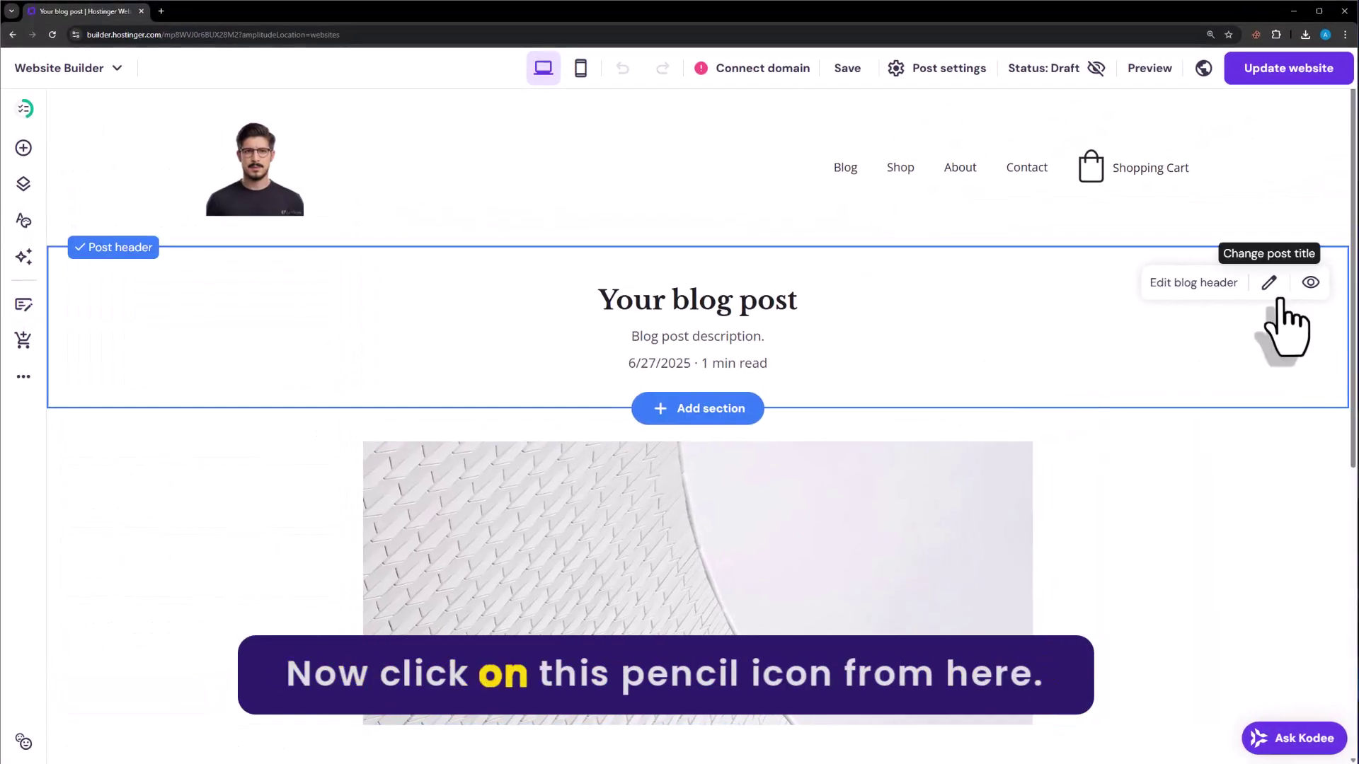
# Step: Check the 'Your blog post' title and description in Post settings, cancel, and scroll through the draft
pyautogui.click(1268, 284)
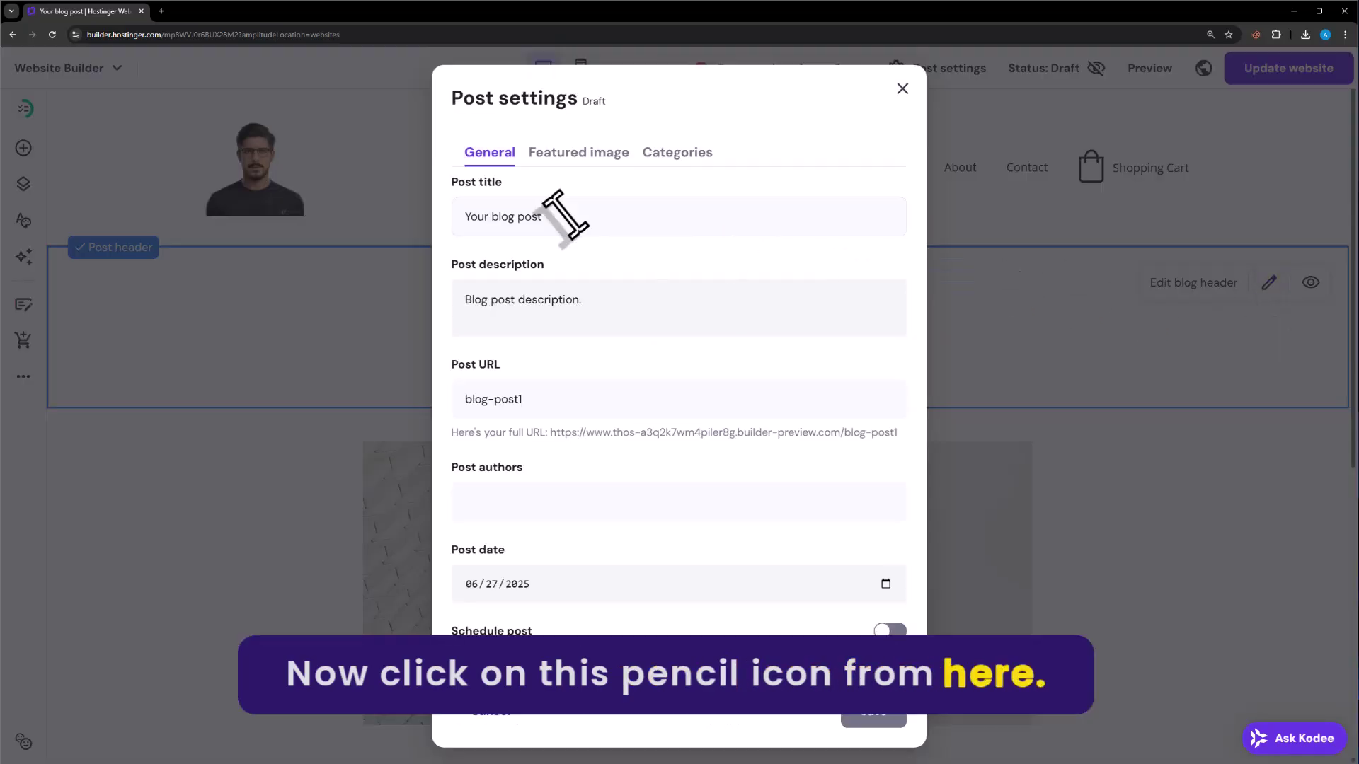
pyautogui.moveTo(593, 218); pyautogui.dragTo(456, 217)
pyautogui.moveTo(579, 300); pyautogui.dragTo(424, 312)
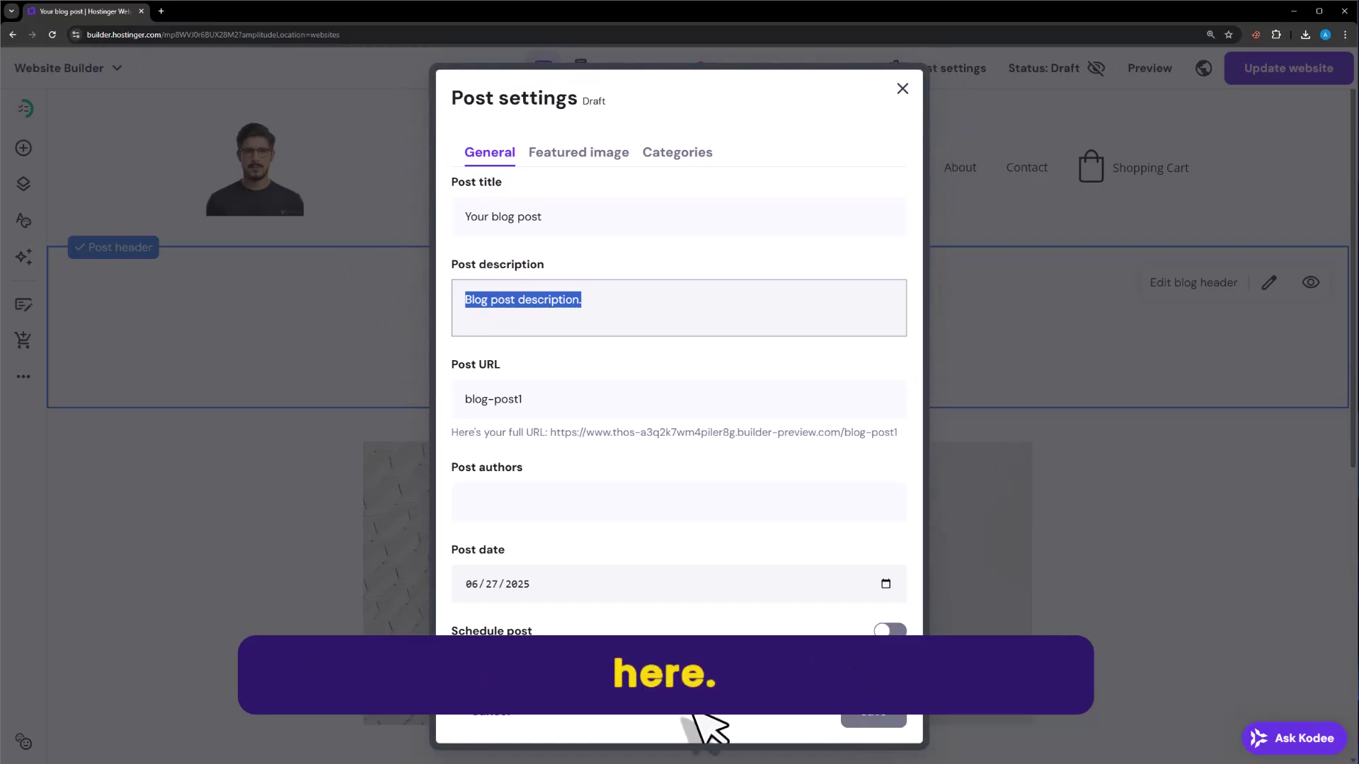
pyautogui.click(516, 716)
pyautogui.scroll(-5, 782, 455)
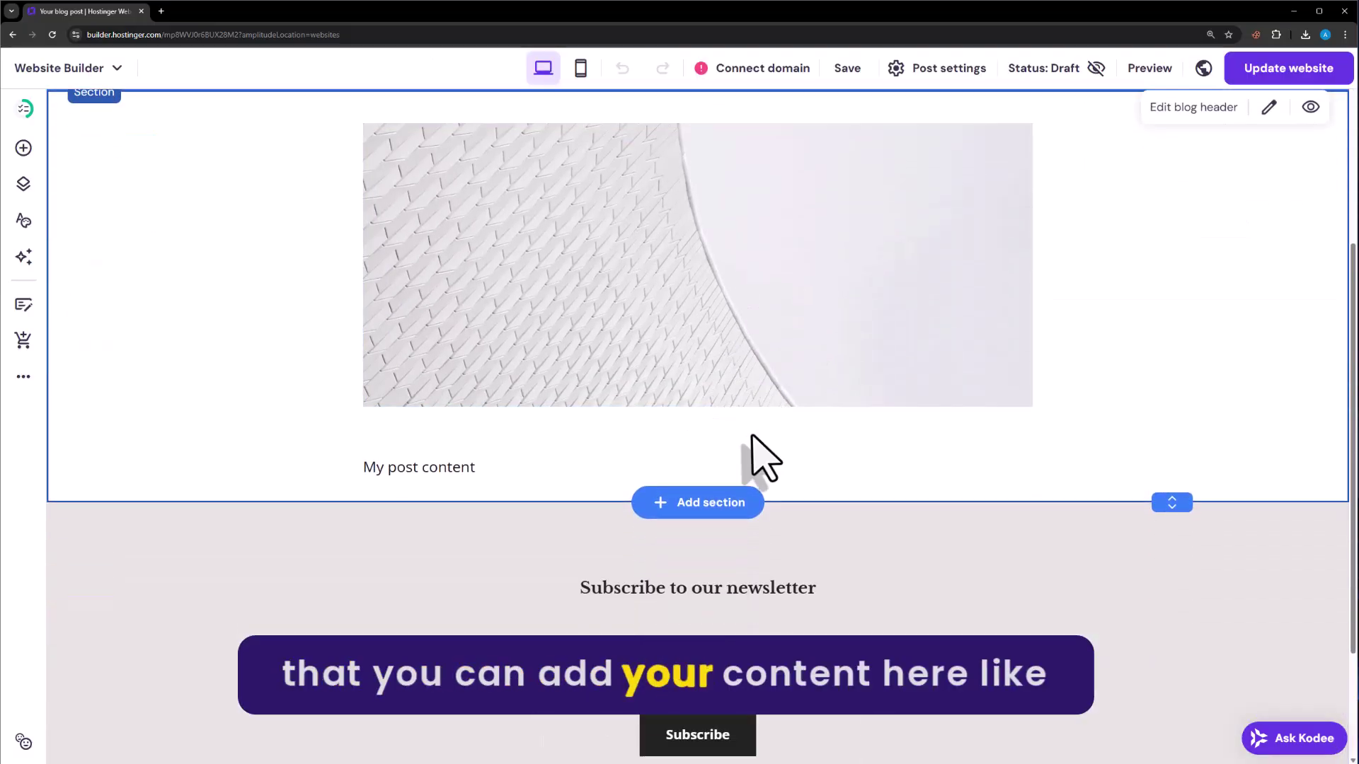
pyautogui.scroll(2, 721, 382)
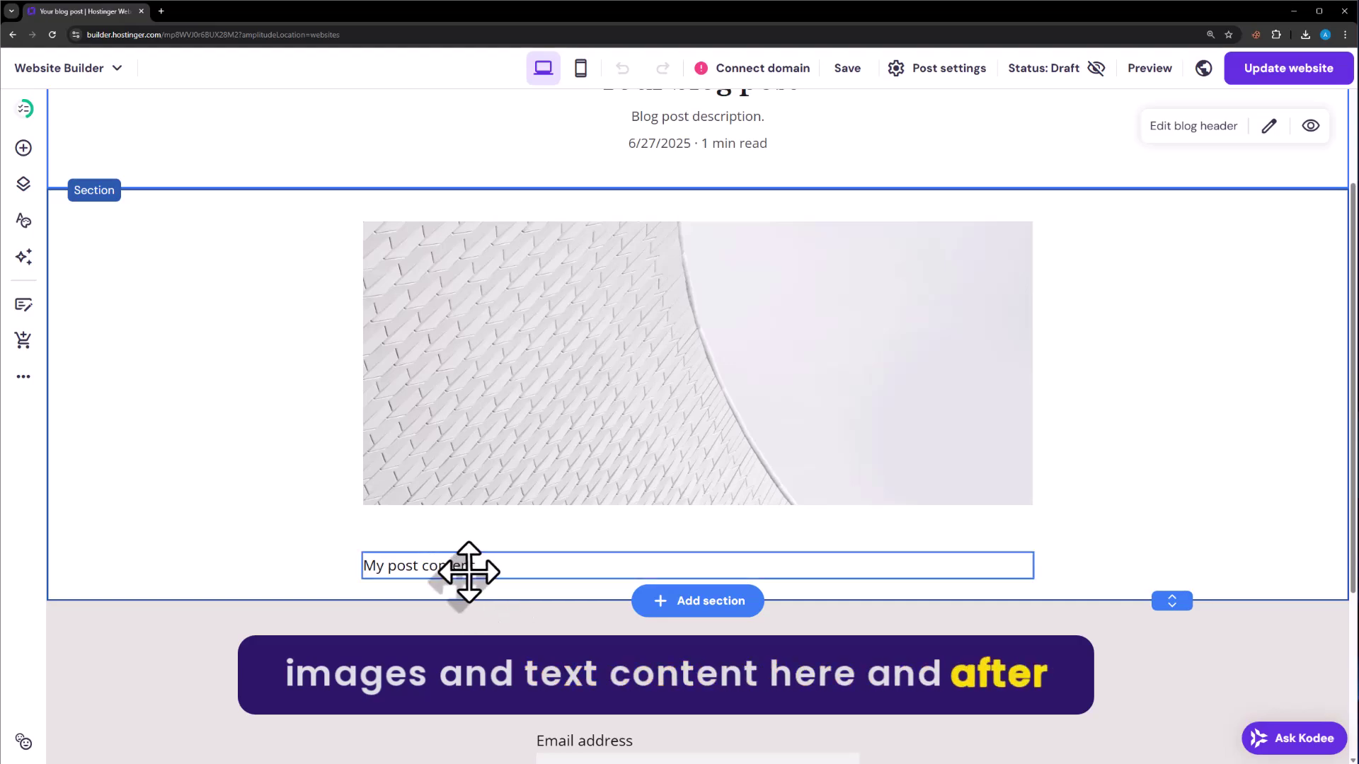
pyautogui.scroll(5, 525, 561)
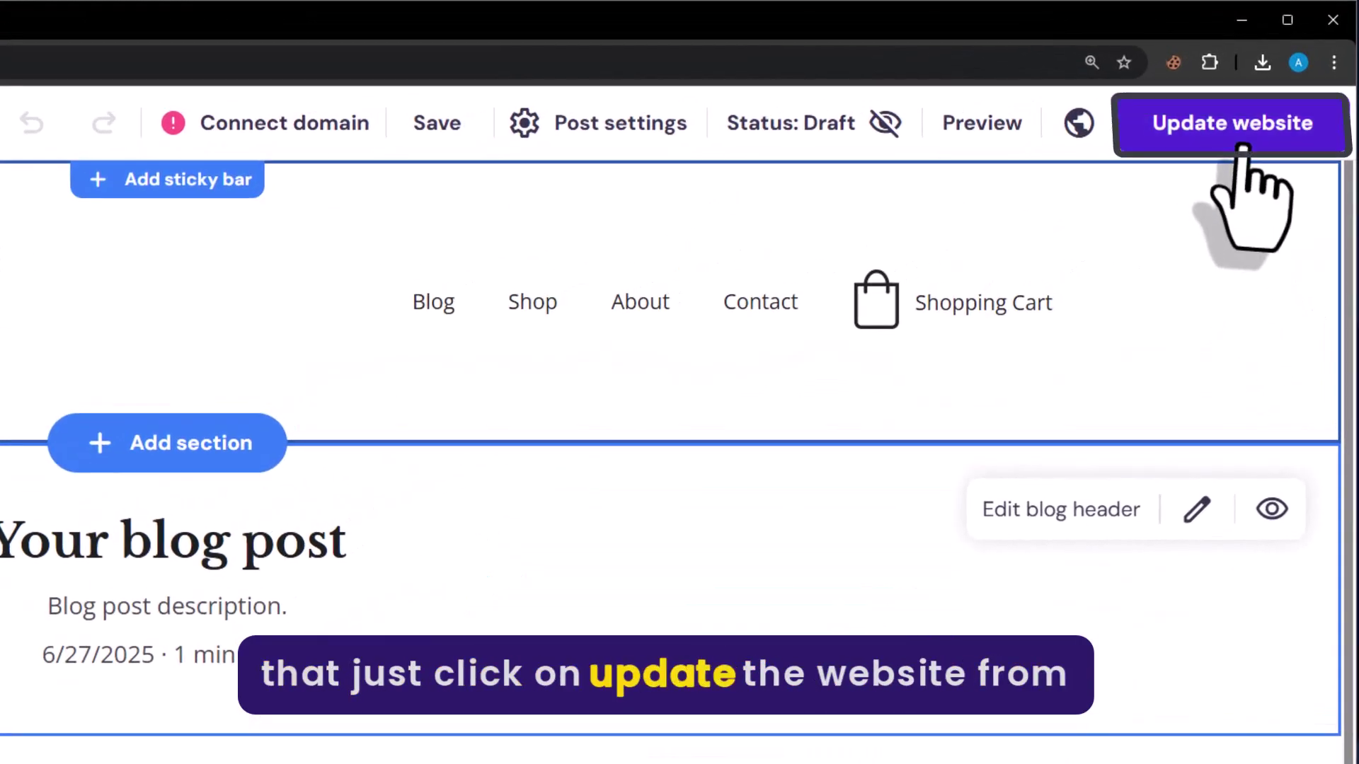